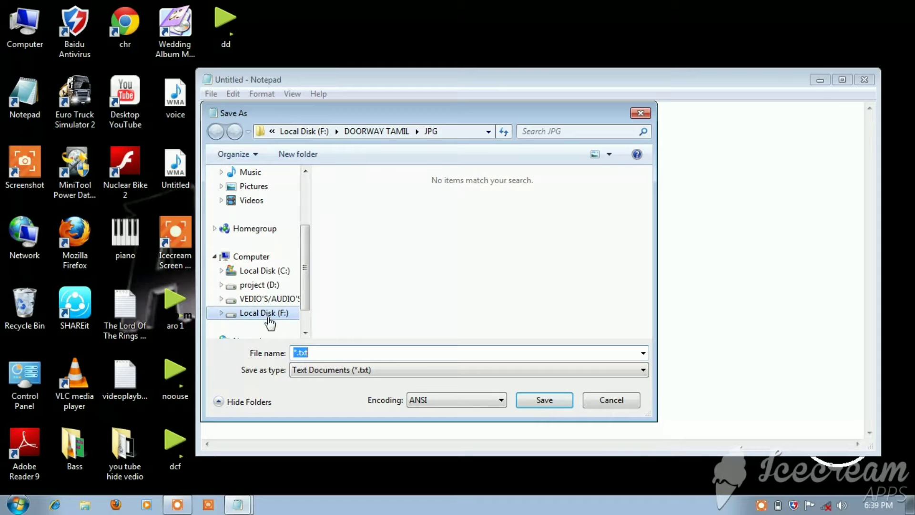
Save the script as hide.bat in the JPG folder of DOORWAY TAMIL on Local Disk (F:), replacing the existing file.
{"action": "left_click", "coordinate": [269, 315]}
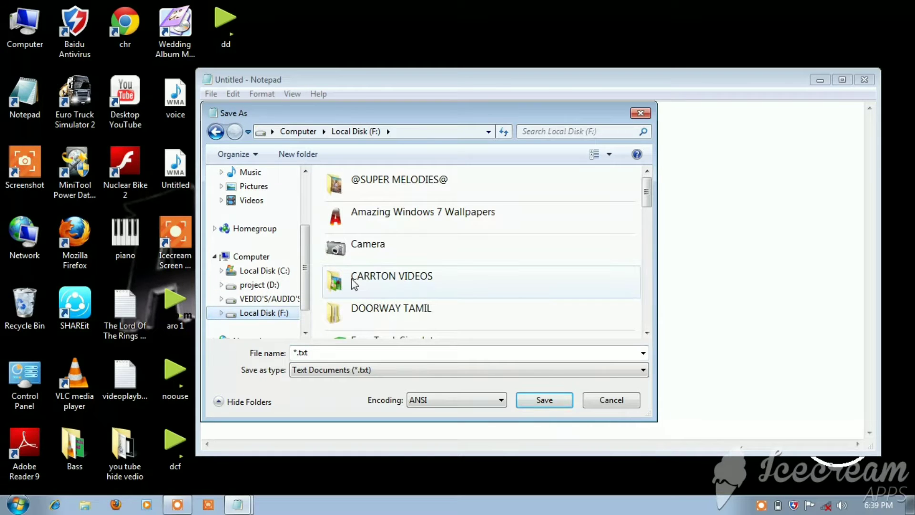
{"action": "double_click", "coordinate": [387, 310]}
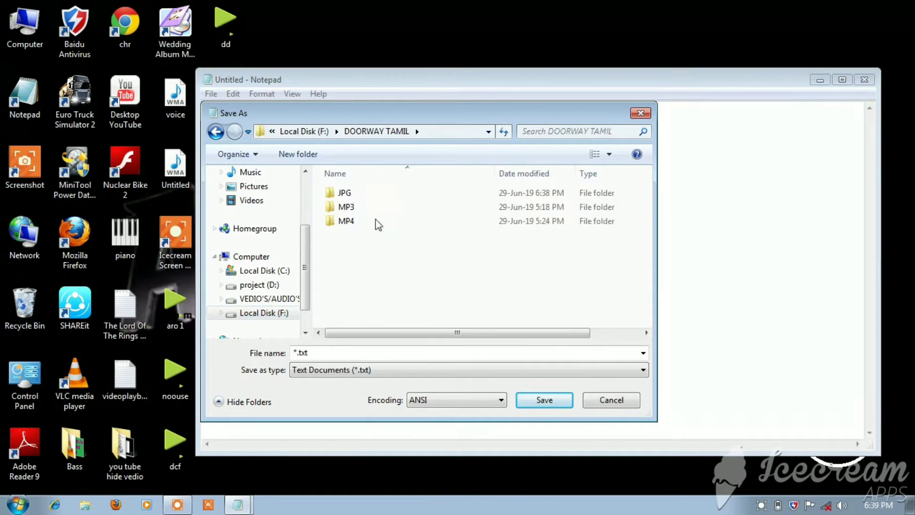
{"action": "double_click", "coordinate": [369, 191]}
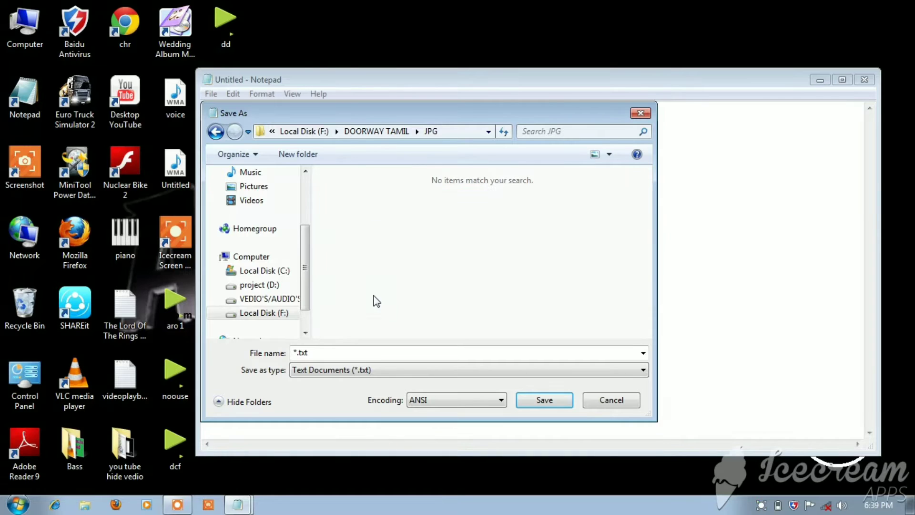
{"action": "left_click", "coordinate": [351, 351]}
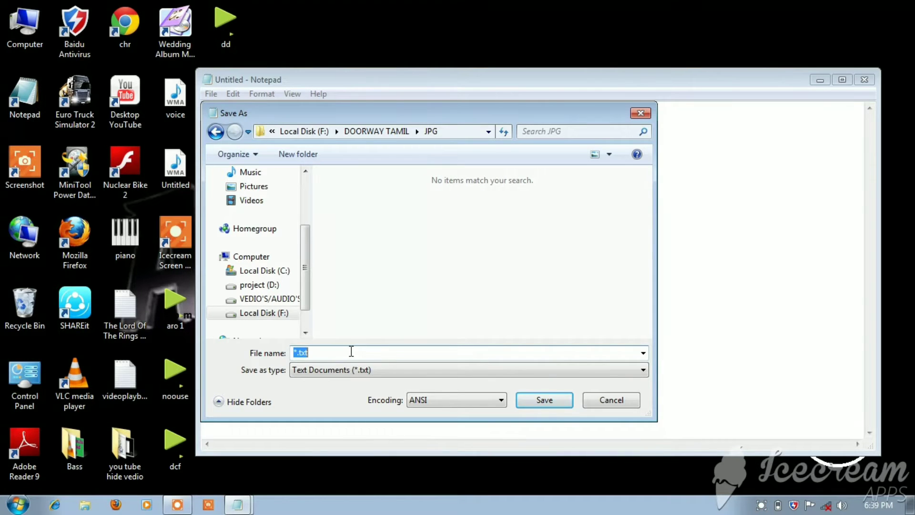
{"action": "key", "text": "BackSpace"}
{"action": "type", "text": "hid"}
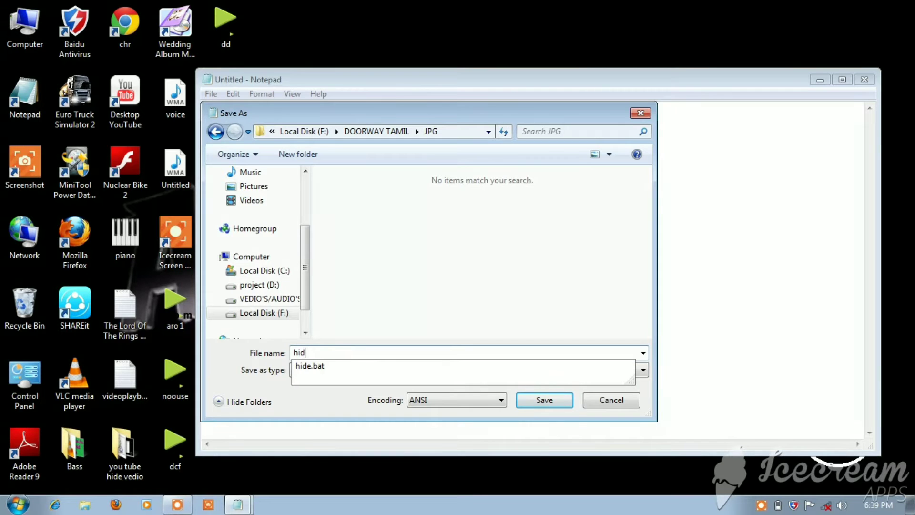
{"action": "type", "text": "e.bat"}
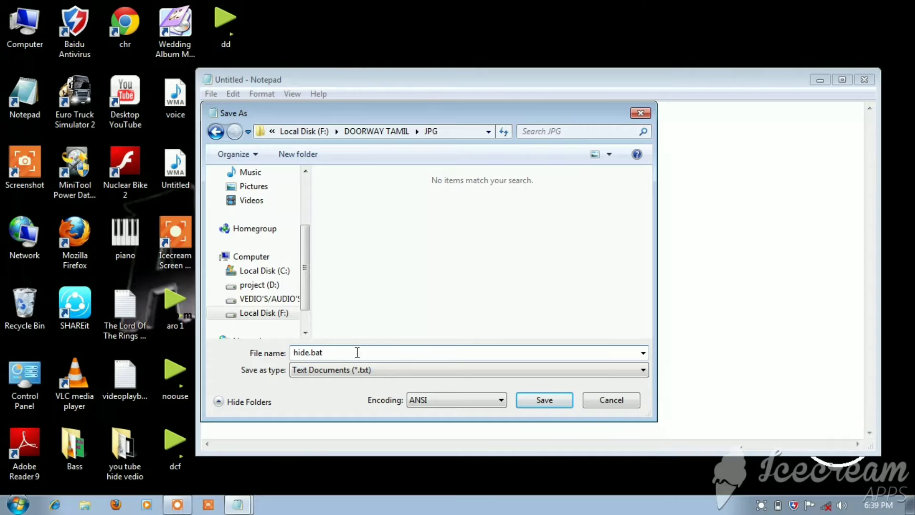
{"action": "left_click", "coordinate": [541, 407]}
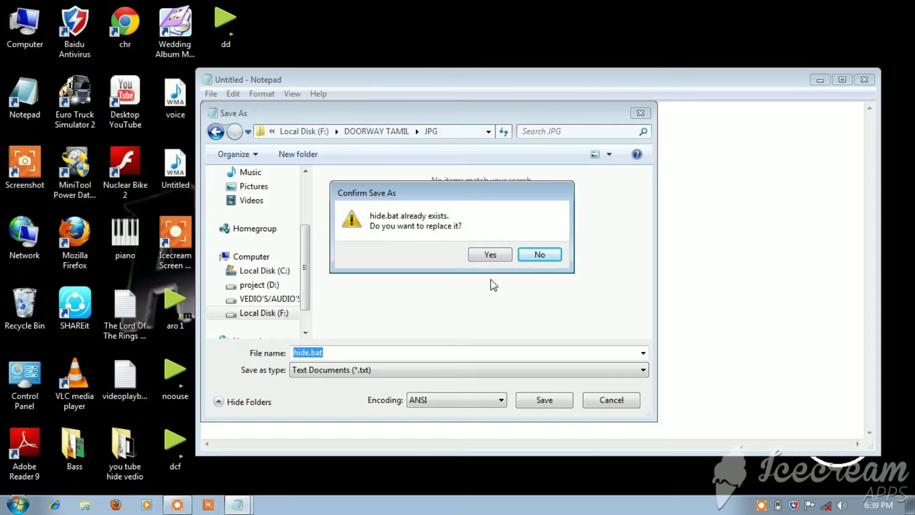
{"action": "left_click", "coordinate": [490, 255]}
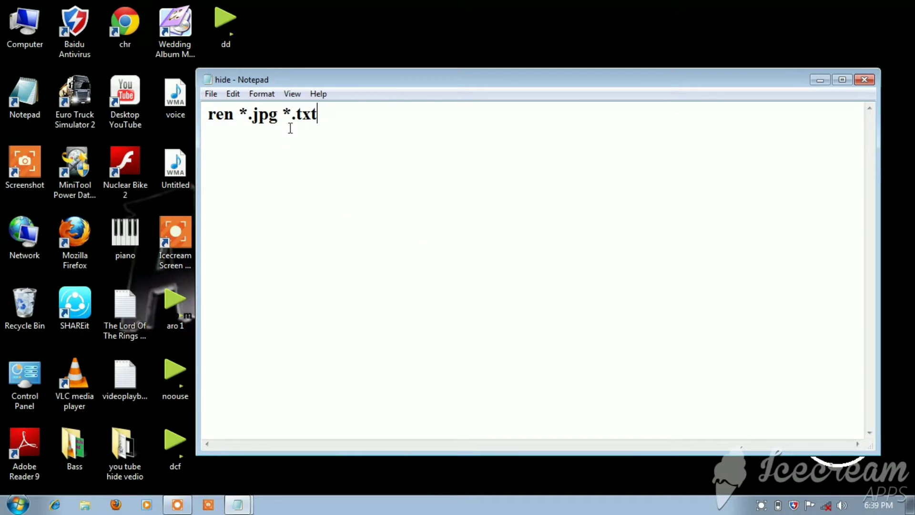
Swap the extensions in the rename command so that it reads "ren *.txt *.jpg".
{"action": "left_click", "coordinate": [278, 119]}
{"action": "key", "text": "BackSpace"}
{"action": "key", "text": "BackSpace"}
{"action": "key", "text": "BackSpace"}
{"action": "type", "text": "tx"}
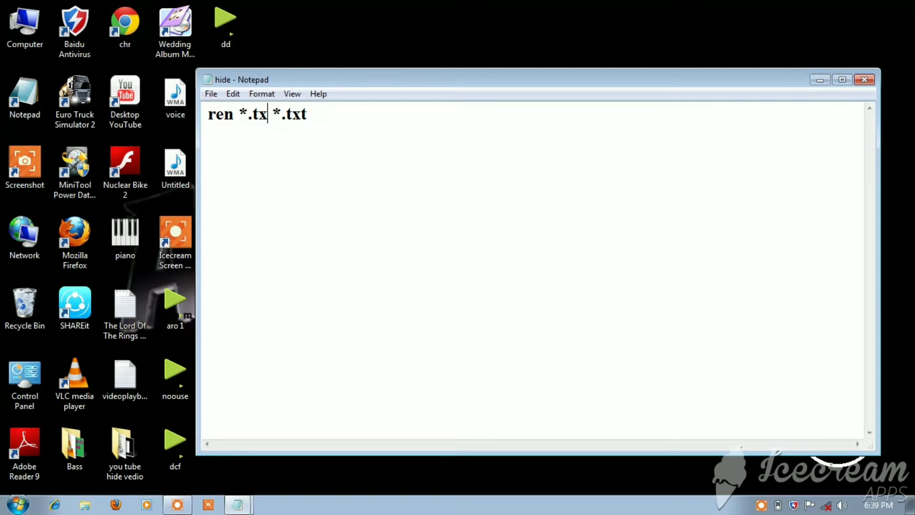
{"action": "type", "text": "t"}
{"action": "left_click", "coordinate": [318, 116]}
{"action": "key", "text": "BackSpace"}
{"action": "key", "text": "BackSpace"}
{"action": "key", "text": "BackSpace"}
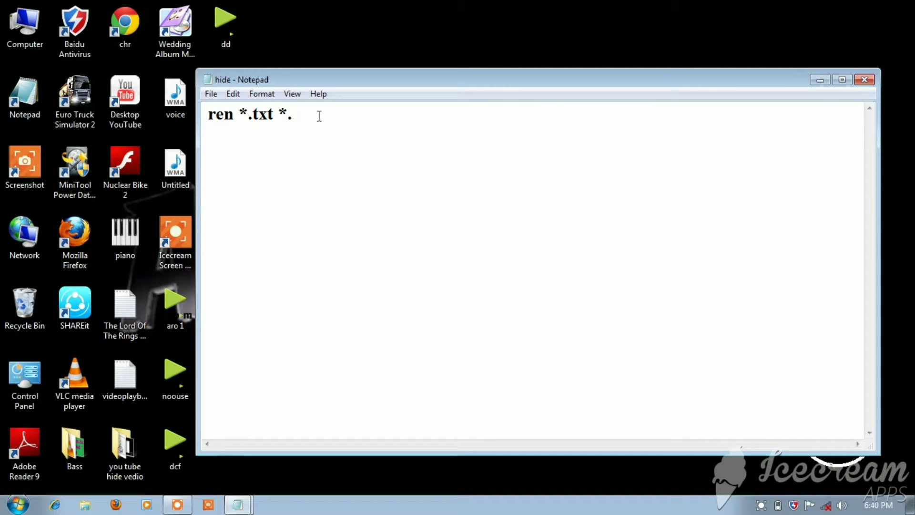
{"action": "type", "text": "jpg"}
Save the reversed script as a separate file named view.bat in the same JPG folder, replacing the existing file.
{"action": "left_click", "coordinate": [211, 94]}
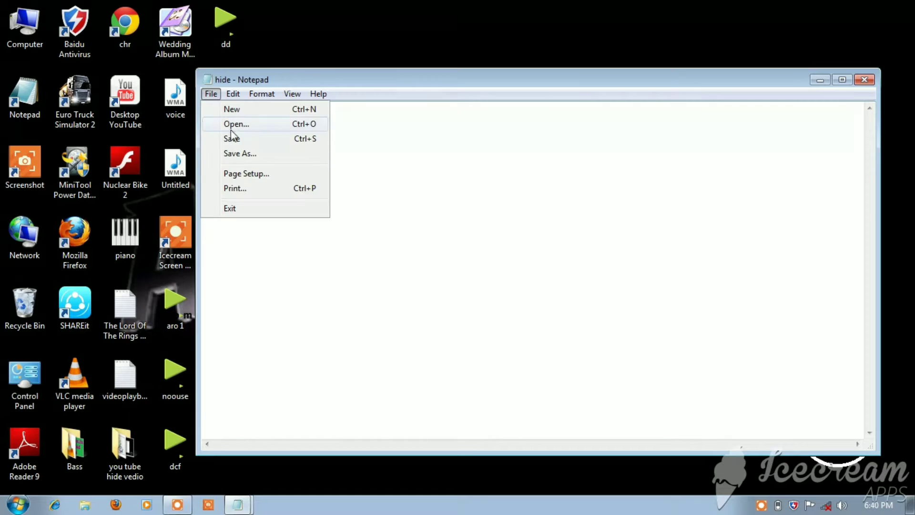
{"action": "left_click", "coordinate": [238, 154]}
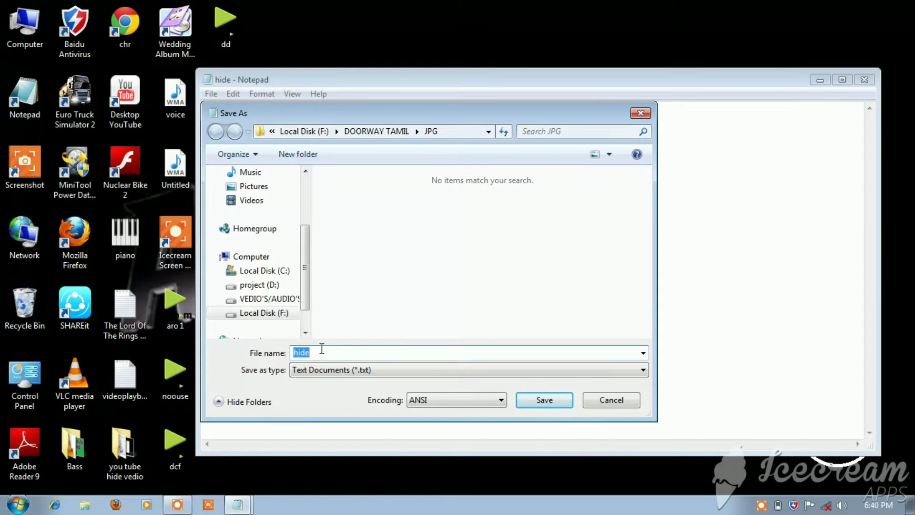
{"action": "left_click", "coordinate": [320, 349]}
{"action": "key", "text": "BackSpace"}
{"action": "key", "text": "BackSpace"}
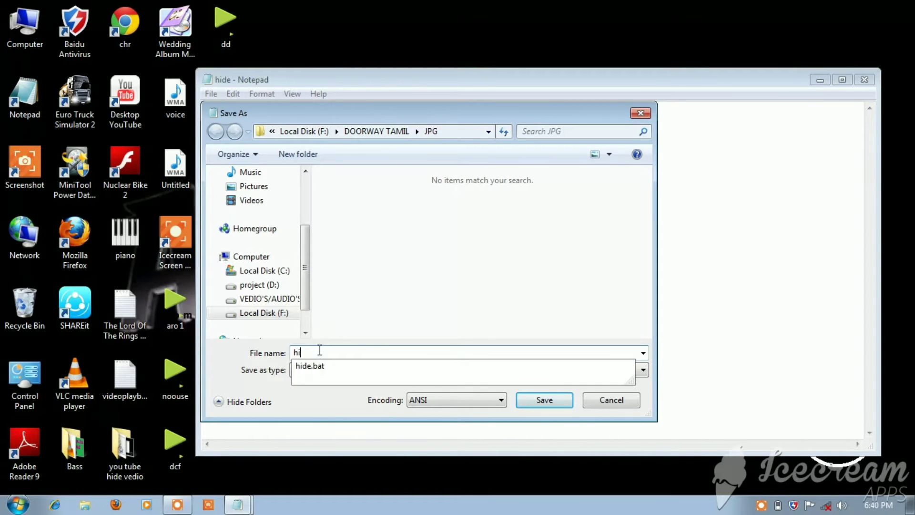
{"action": "key", "text": "BackSpace"}
{"action": "type", "text": "view.bat"}
{"action": "left_click", "coordinate": [544, 400]}
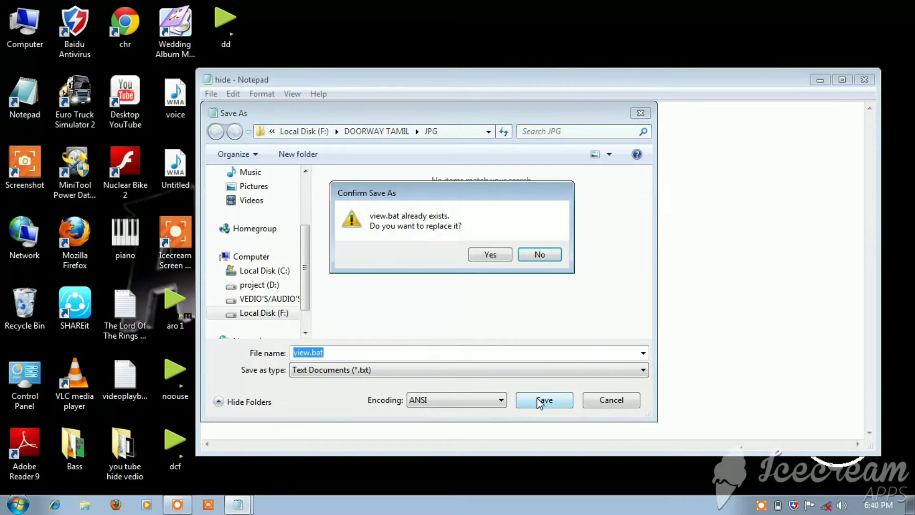
{"action": "left_click", "coordinate": [491, 256]}
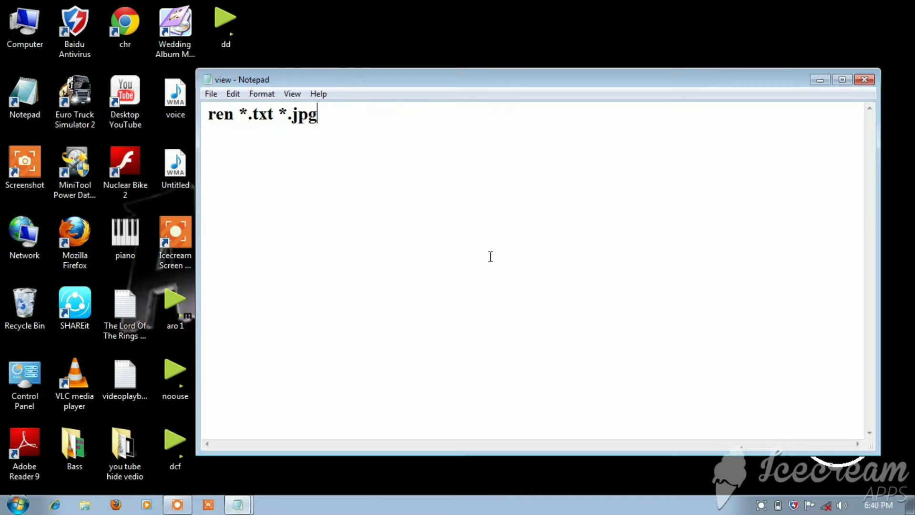
Switch to File Explorer, open the JPG folder in DOORWAY TAMIL on Local Disk (F:) and run the hide batch file.
{"action": "key", "text": "super+e"}
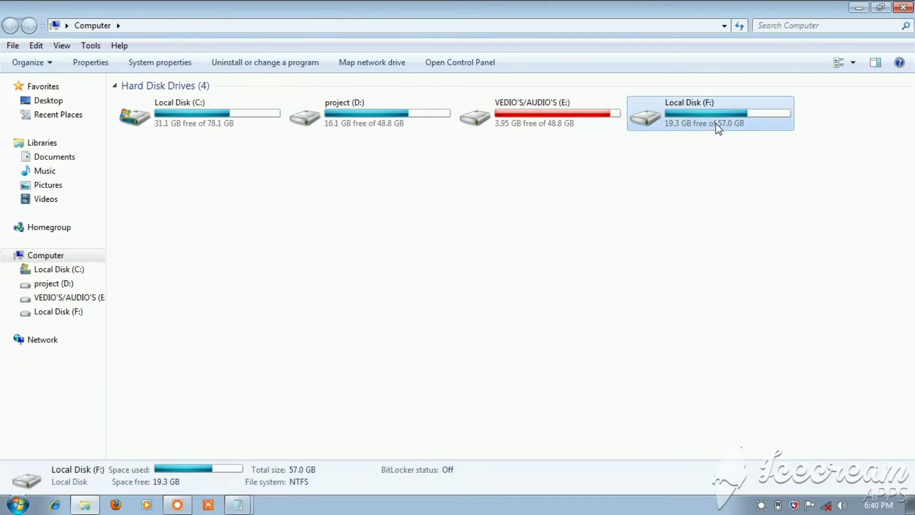
{"action": "double_click", "coordinate": [715, 127]}
{"action": "double_click", "coordinate": [437, 129]}
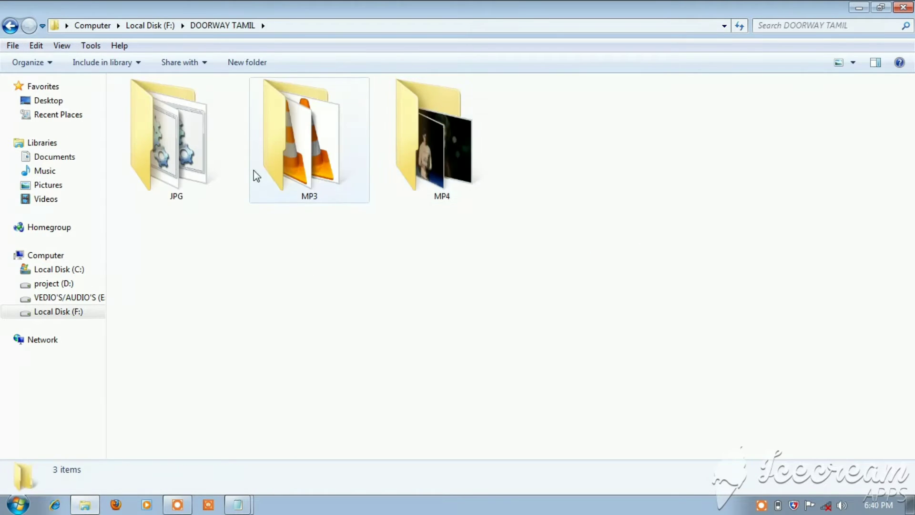
{"action": "double_click", "coordinate": [206, 165]}
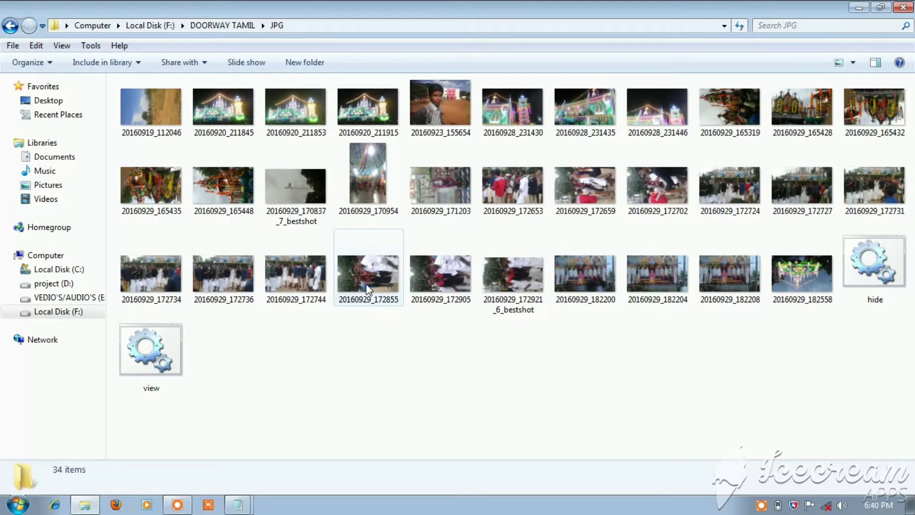
{"action": "left_click", "coordinate": [874, 301]}
{"action": "double_click", "coordinate": [873, 300]}
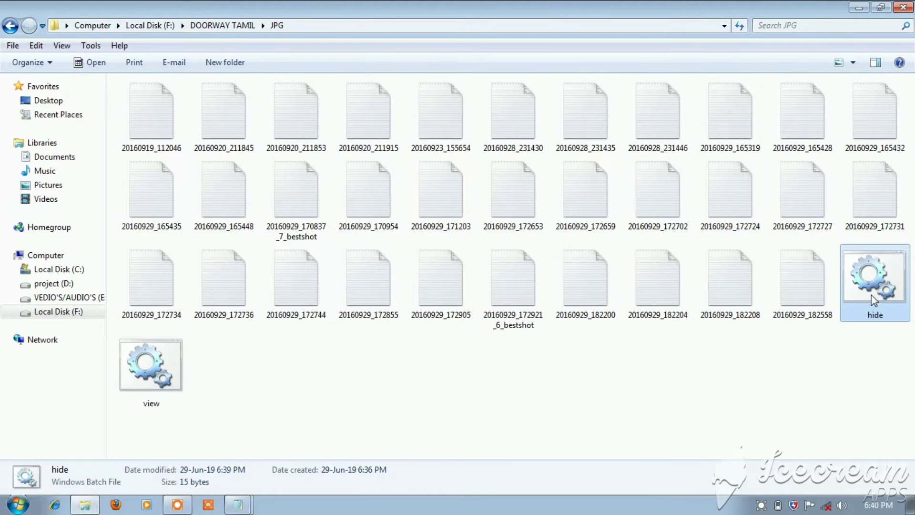
Open the disguised file 20160929_172659 to inspect its contents as text, and close it again.
{"action": "left_click", "coordinate": [581, 232]}
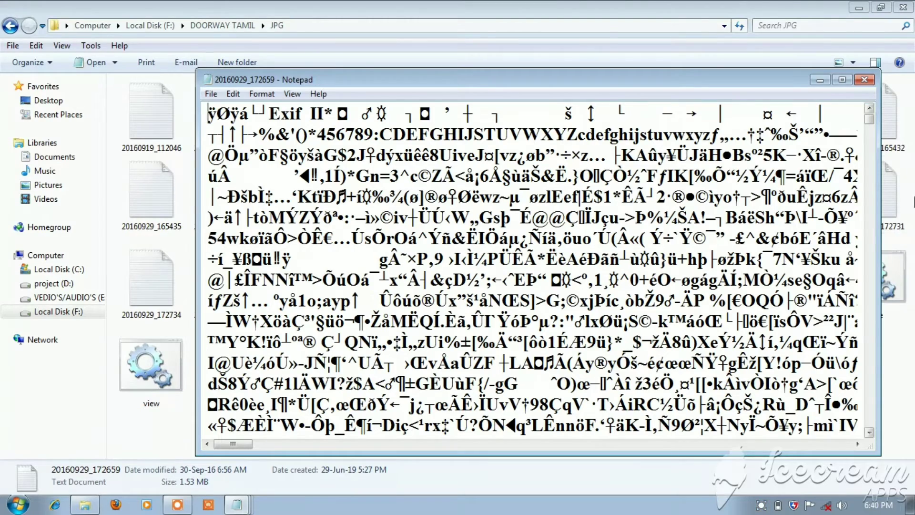
{"action": "mouse_move", "coordinate": [870, 119]}
{"action": "left_mouse_down"}
{"action": "mouse_move", "coordinate": [880, 224]}
{"action": "mouse_move", "coordinate": [874, 109]}
{"action": "left_mouse_up"}
{"action": "left_click", "coordinate": [864, 80]}
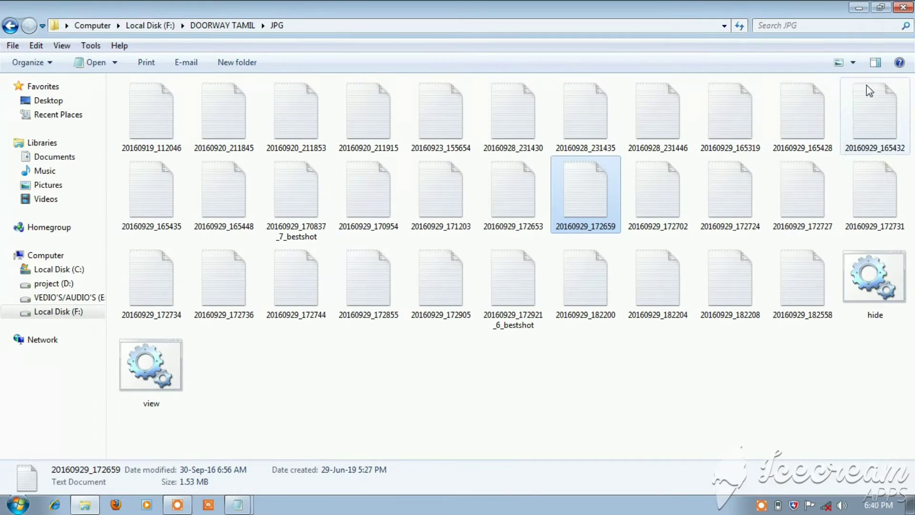
Run the view batch file to turn the text files back into JPG pictures.
{"action": "left_click", "coordinate": [164, 386]}
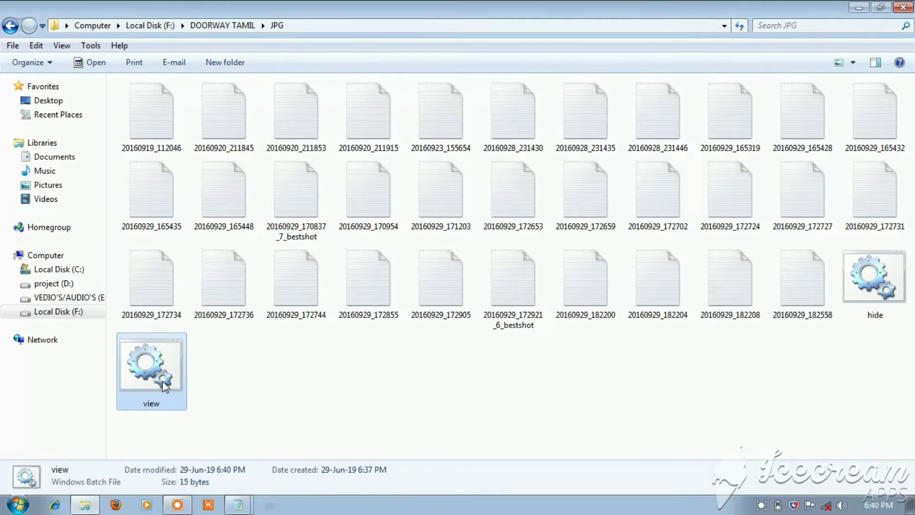
{"action": "double_click", "coordinate": [164, 386]}
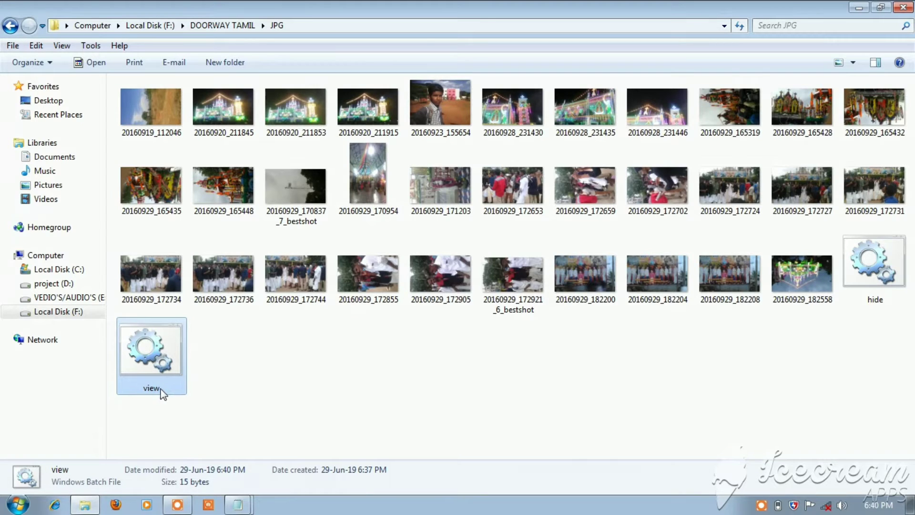
Open the hide and view batch files for editing, one after the other, to review their rename commands.
{"action": "left_click", "coordinate": [870, 282]}
{"action": "right_click", "coordinate": [871, 281]}
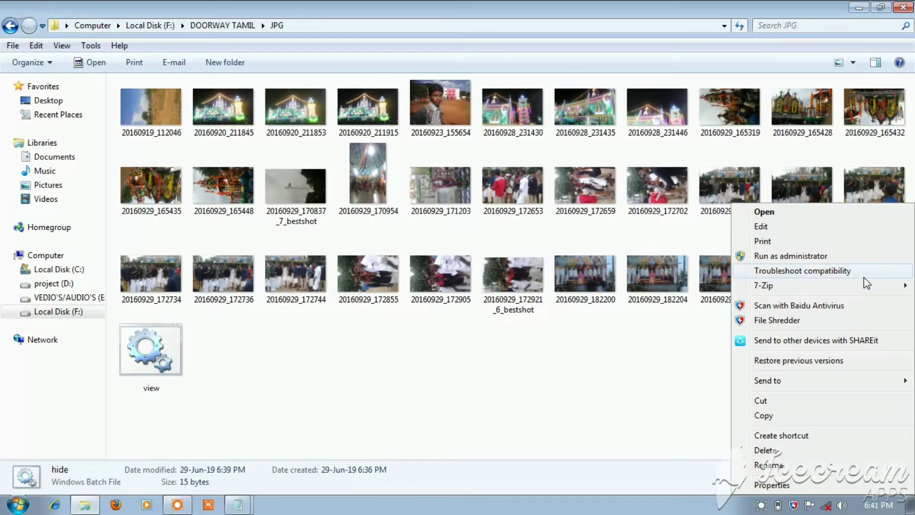
{"action": "left_click", "coordinate": [797, 230]}
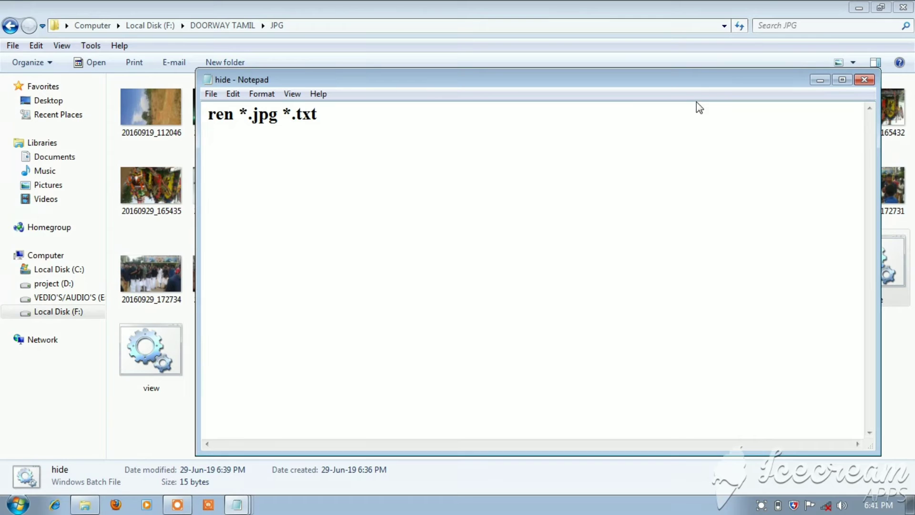
{"action": "left_click", "coordinate": [864, 80]}
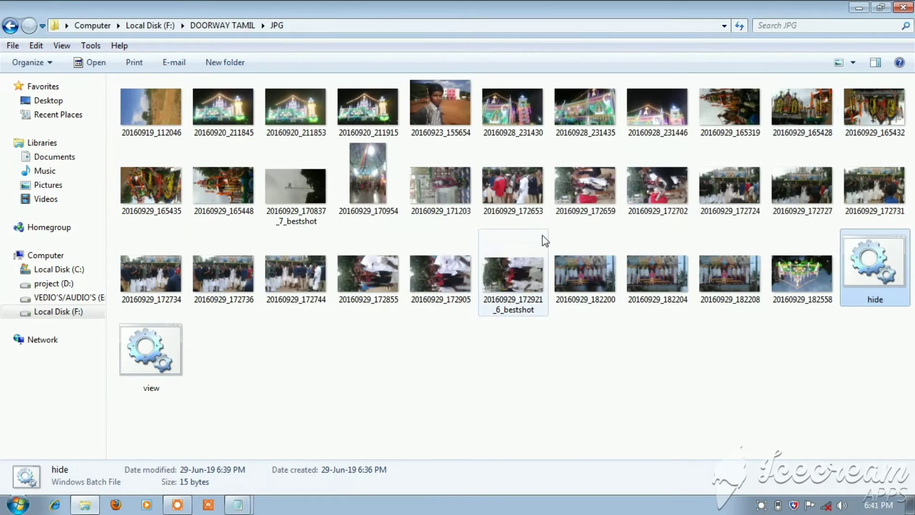
{"action": "left_click", "coordinate": [142, 383]}
{"action": "right_click", "coordinate": [142, 381]}
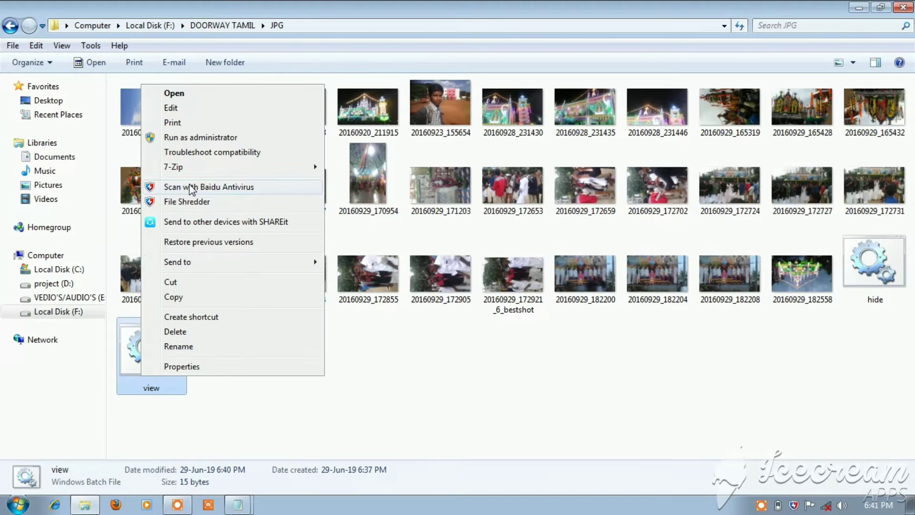
{"action": "left_click", "coordinate": [186, 118]}
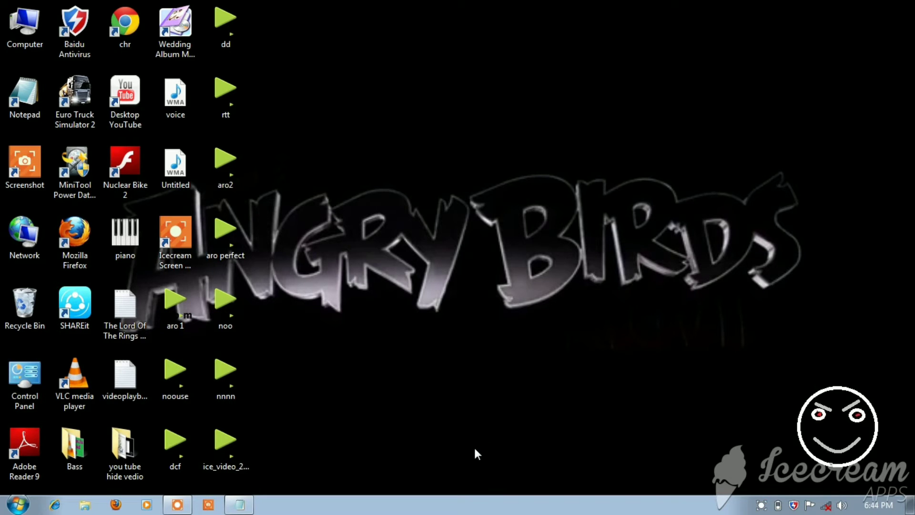
Write the command "ren *.mp3 *.txt" in a new Notepad document.
{"action": "double_click", "coordinate": [46, 79]}
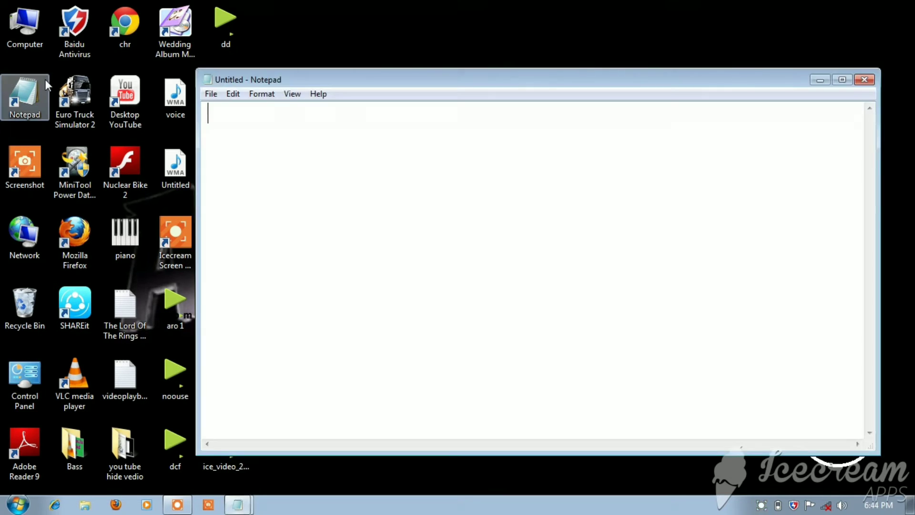
{"action": "type", "text": "re"}
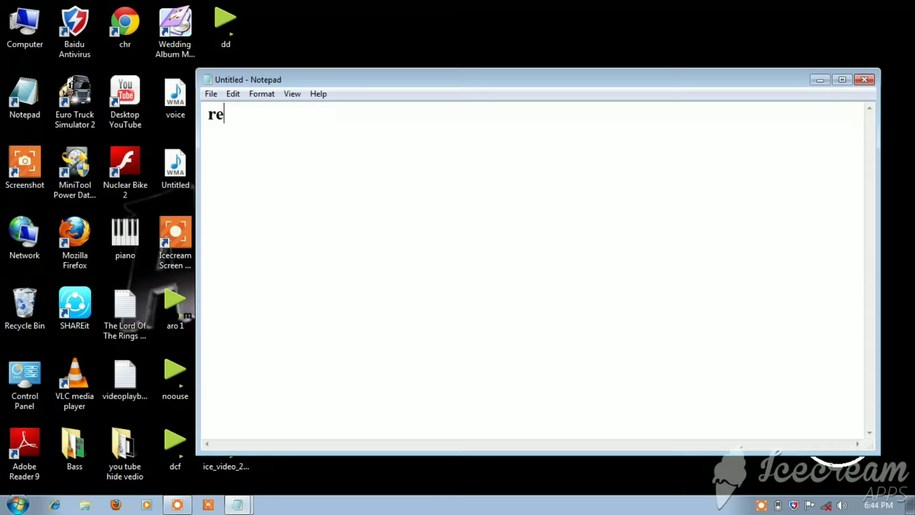
{"action": "type", "text": "n 8"}
{"action": "key", "text": "BackSpace"}
{"action": "type", "text": "*.mp3 "}
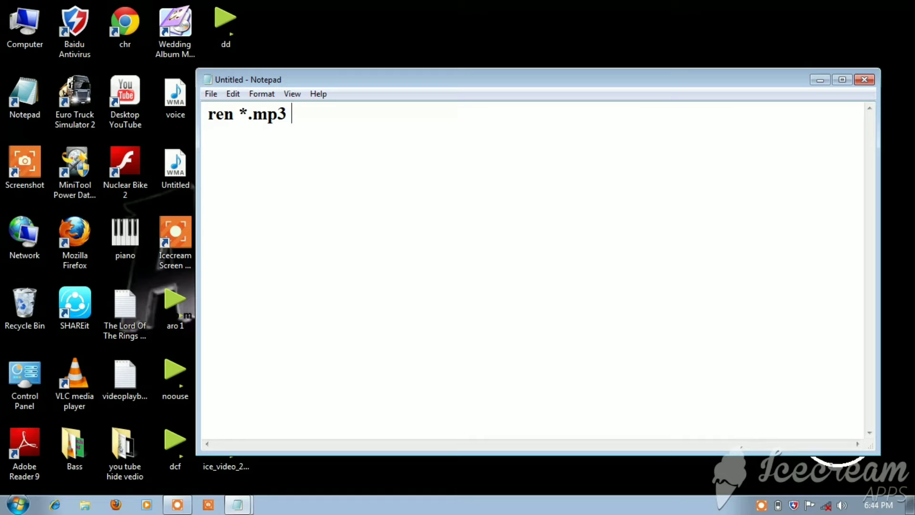
{"action": "type", "text": "*.txt"}
Save the document as hide.bat in the MP3 folder inside DOORWAY TAMIL on Local Disk (F:).
{"action": "left_click", "coordinate": [211, 94]}
{"action": "left_click", "coordinate": [236, 159]}
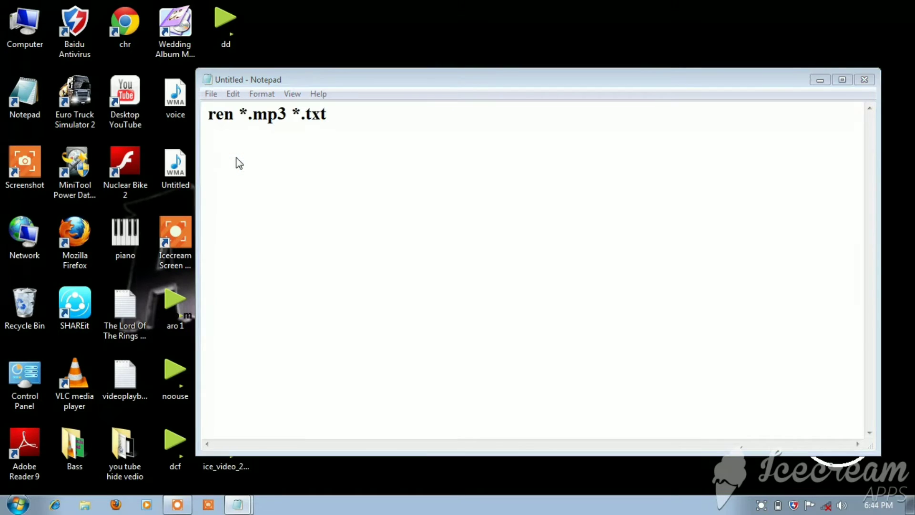
{"action": "left_click", "coordinate": [260, 319]}
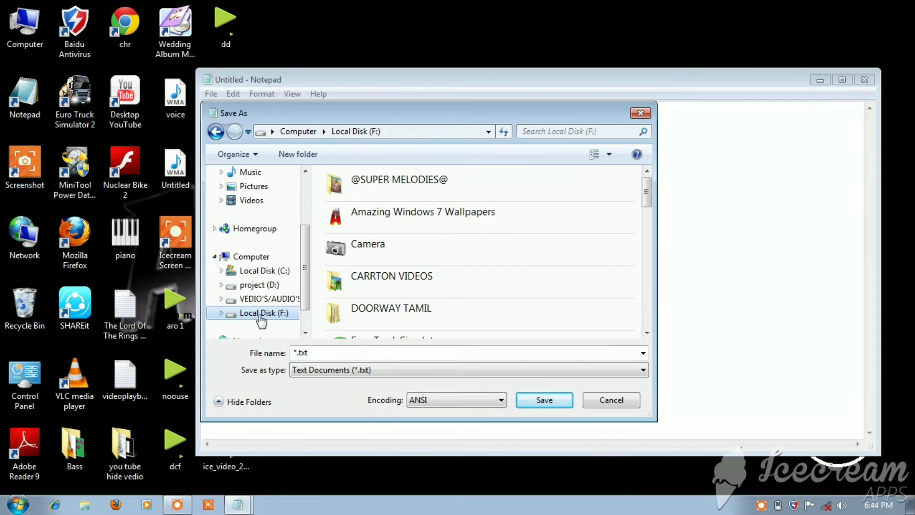
{"action": "double_click", "coordinate": [402, 309]}
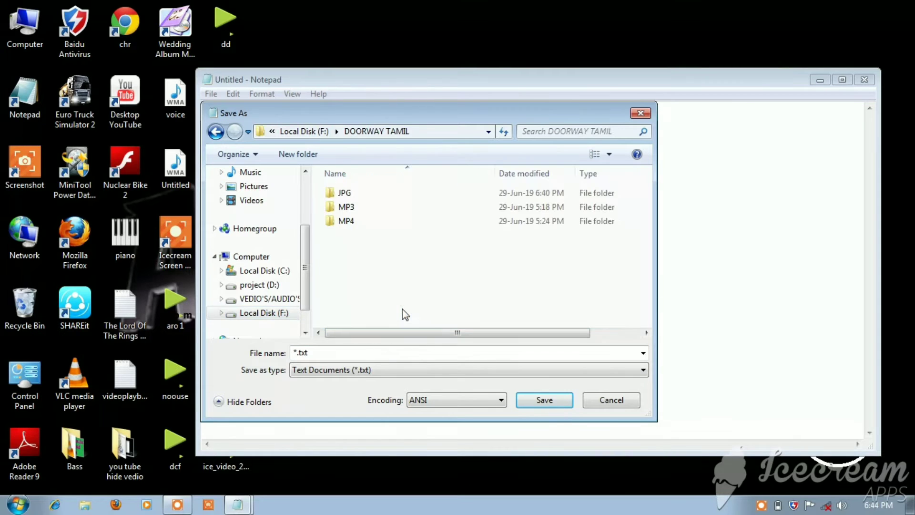
{"action": "double_click", "coordinate": [363, 206]}
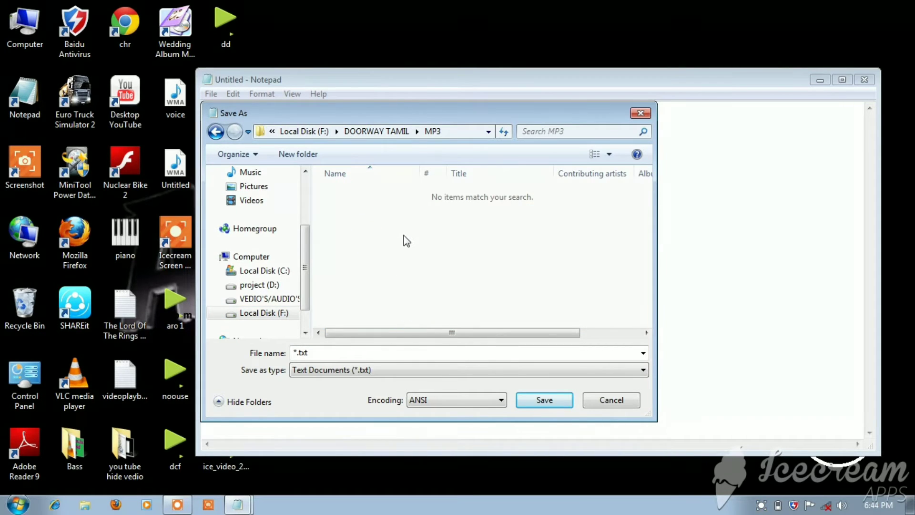
{"action": "double_click", "coordinate": [324, 348]}
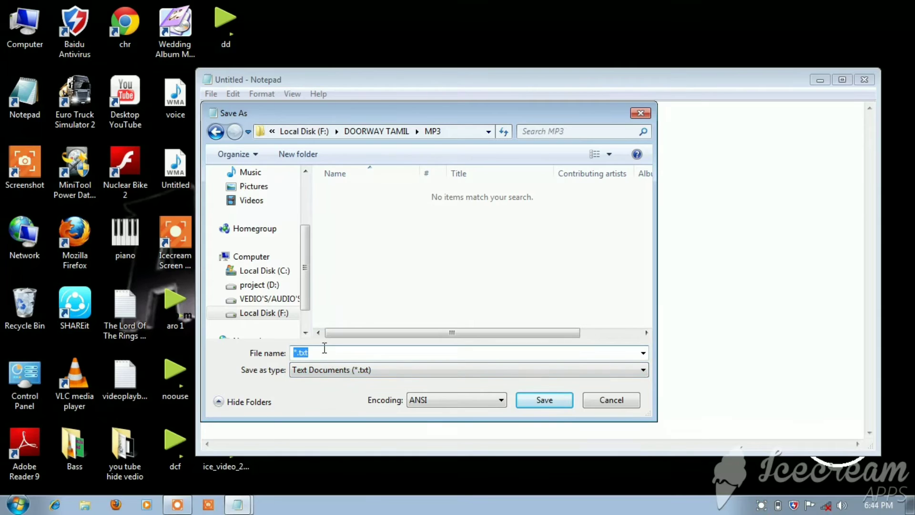
{"action": "key", "text": "BackSpace"}
{"action": "type", "text": "hide.bat"}
{"action": "left_click", "coordinate": [539, 401]}
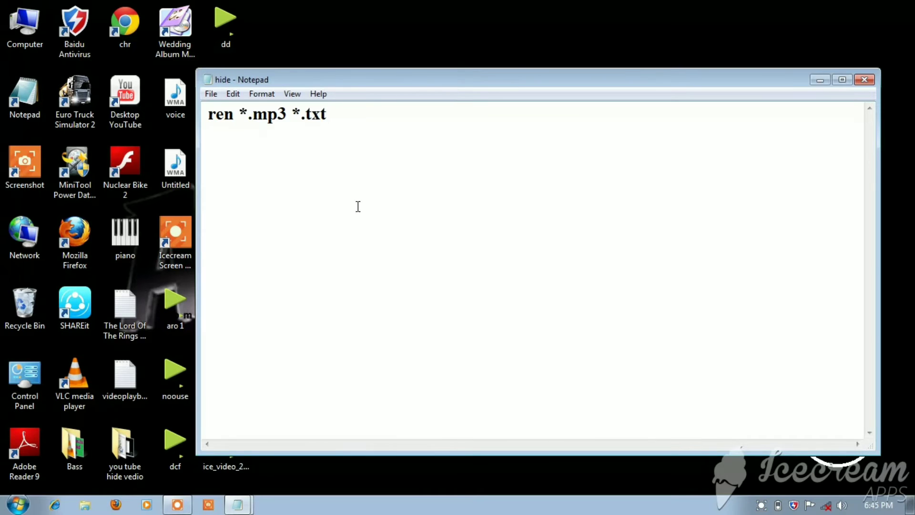
Reverse the rename command so it reads "ren *.txt *.mp3".
{"action": "left_click", "coordinate": [287, 117]}
{"action": "key", "text": "BackSpace"}
{"action": "key", "text": "BackSpace"}
{"action": "key", "text": "BackSpace"}
{"action": "type", "text": "tx"}
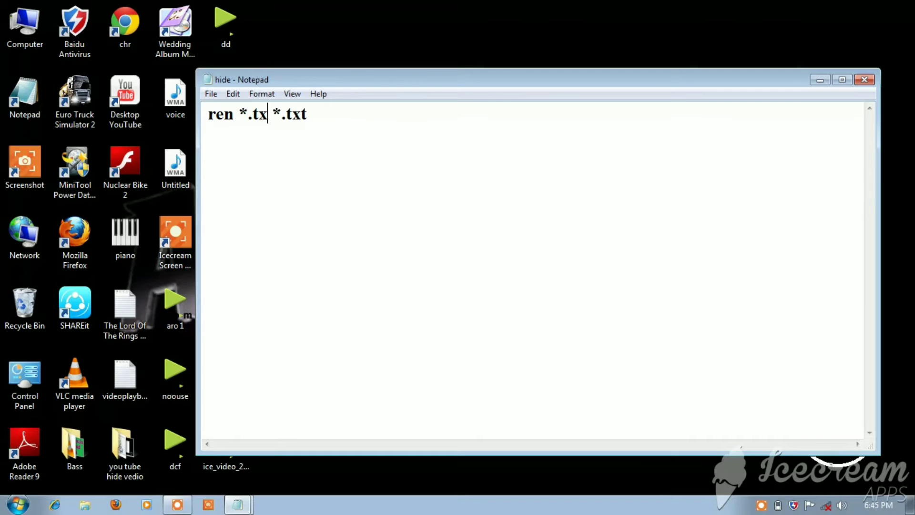
{"action": "type", "text": "t"}
{"action": "left_click", "coordinate": [321, 115]}
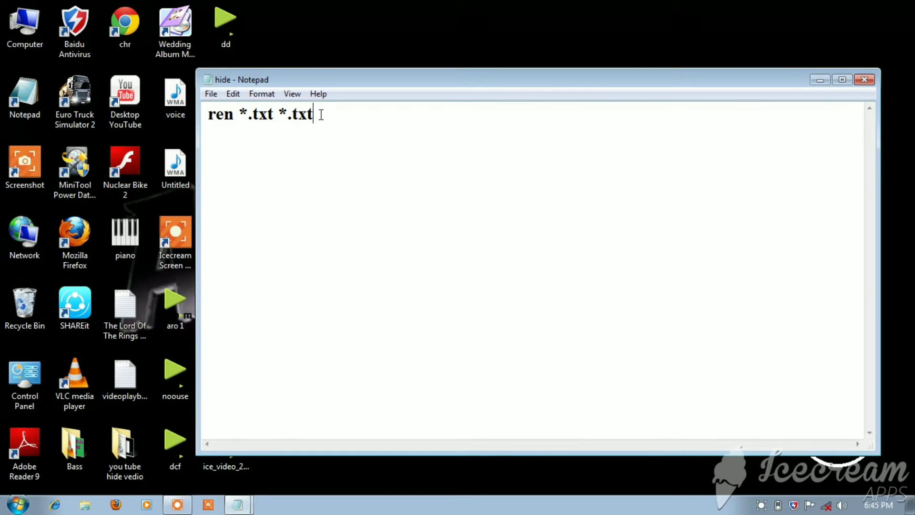
{"action": "key", "text": "BackSpace"}
{"action": "key", "text": "BackSpace"}
{"action": "key", "text": "BackSpace"}
{"action": "type", "text": "mp3"}
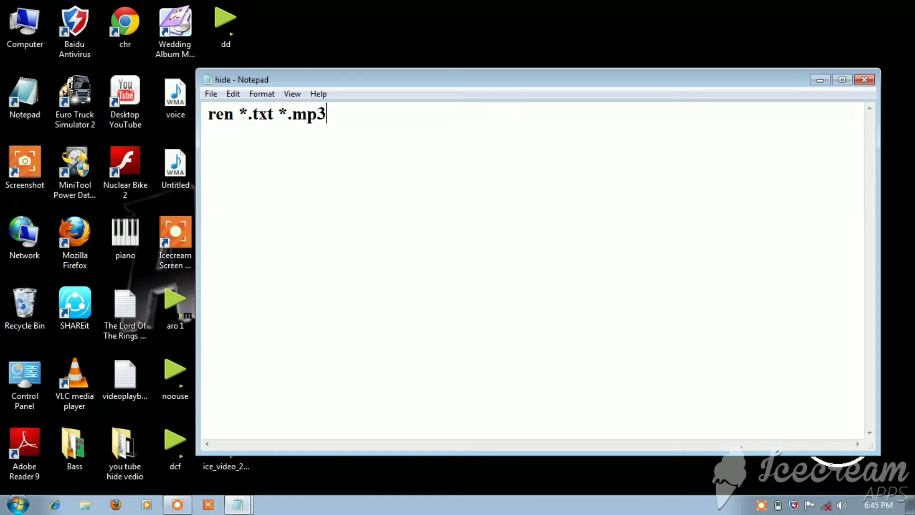
Save the reversed command as a separate file named view.bat in the same MP3 folder.
{"action": "left_click", "coordinate": [215, 94]}
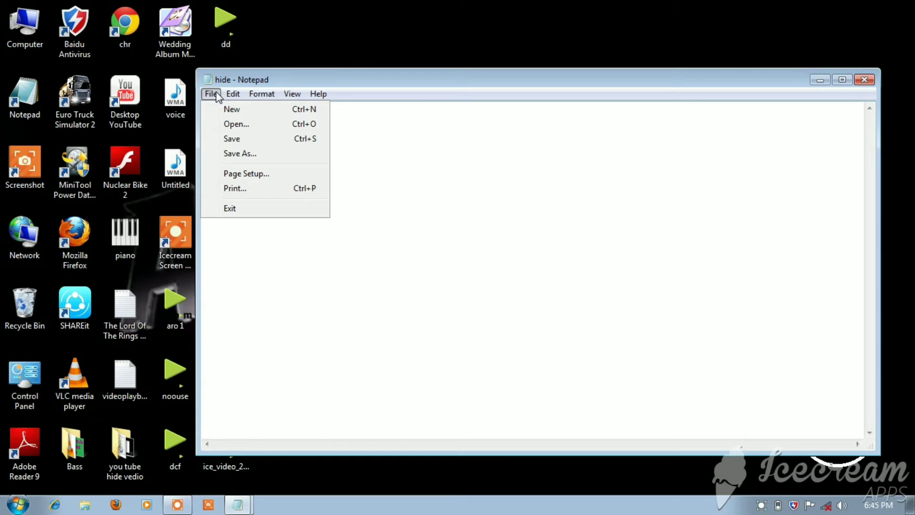
{"action": "left_click", "coordinate": [238, 153]}
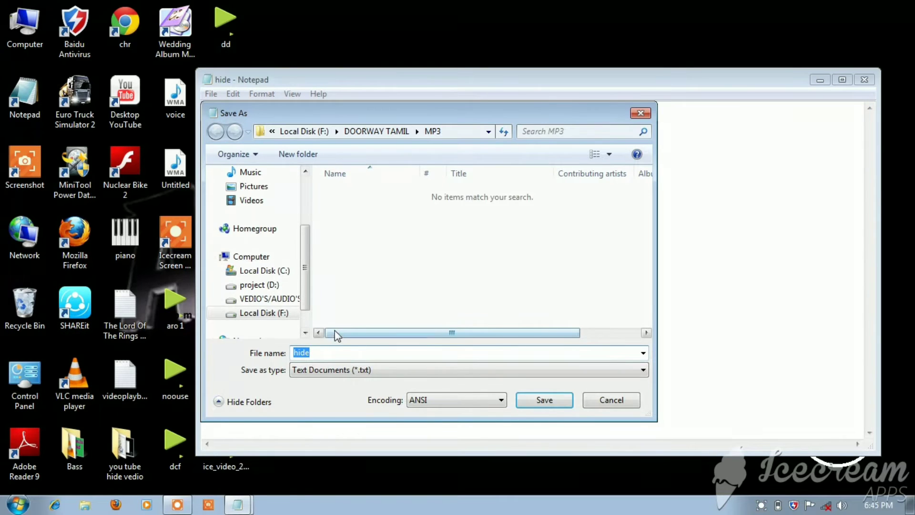
{"action": "left_click", "coordinate": [322, 353]}
{"action": "key", "text": "BackSpace"}
{"action": "key", "text": "BackSpace"}
{"action": "key", "text": "BackSpace"}
{"action": "key", "text": "BackSpace"}
{"action": "type", "text": "vi"}
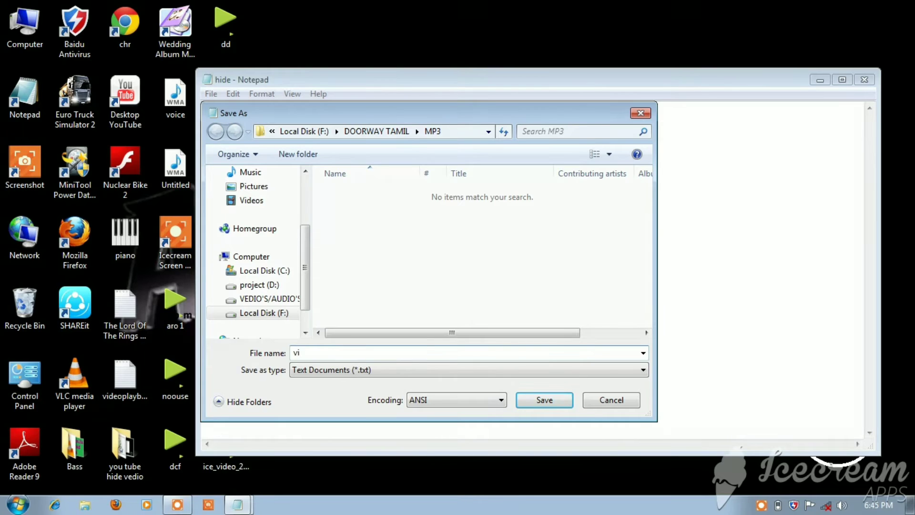
{"action": "type", "text": "ew"}
{"action": "type", "text": ".bat"}
{"action": "left_click", "coordinate": [544, 399]}
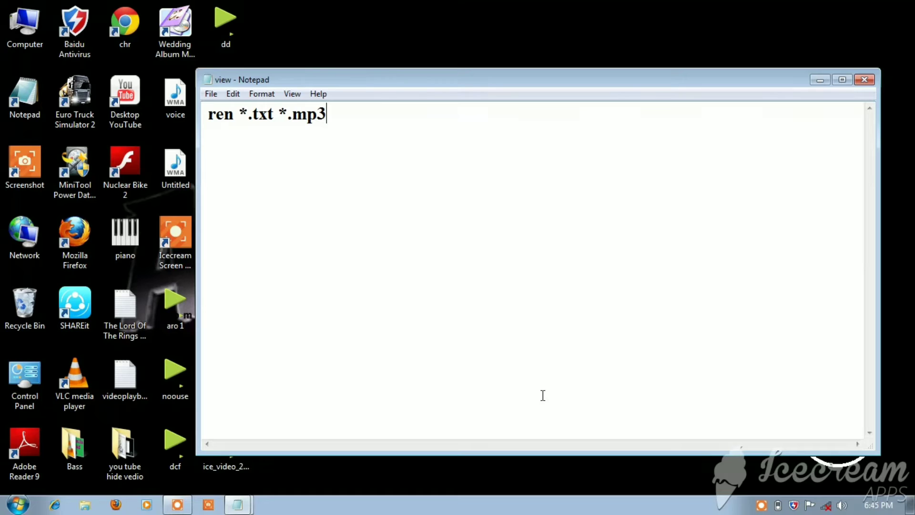
Open the MP3 folder inside DOORWAY TAMIL on Local Disk (F:) in Windows Explorer.
{"action": "key", "text": "super+e"}
{"action": "left_click", "coordinate": [717, 128]}
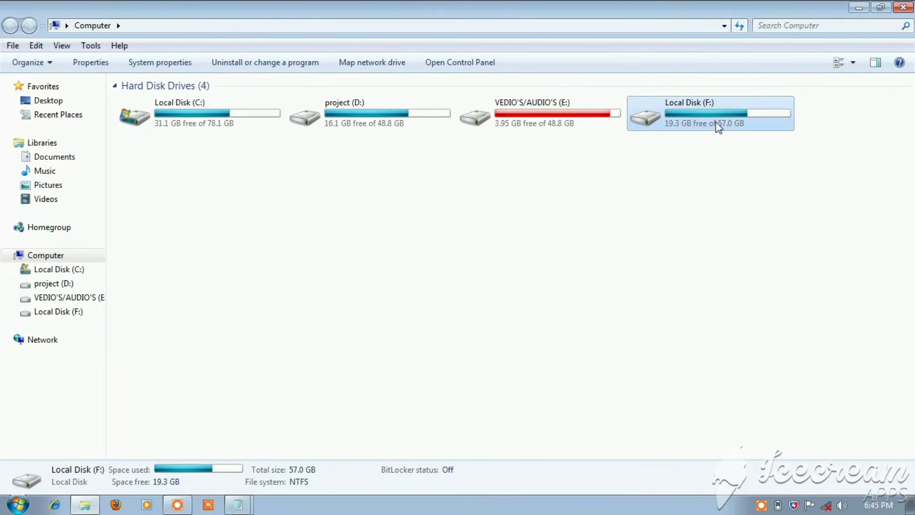
{"action": "double_click", "coordinate": [718, 128]}
{"action": "left_click", "coordinate": [450, 151]}
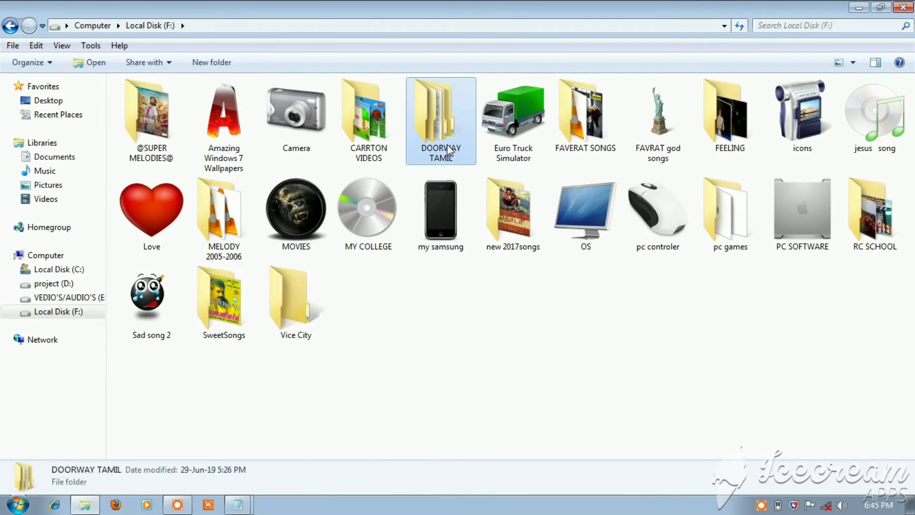
{"action": "double_click", "coordinate": [450, 151]}
{"action": "left_click", "coordinate": [316, 150]}
{"action": "double_click", "coordinate": [317, 150]}
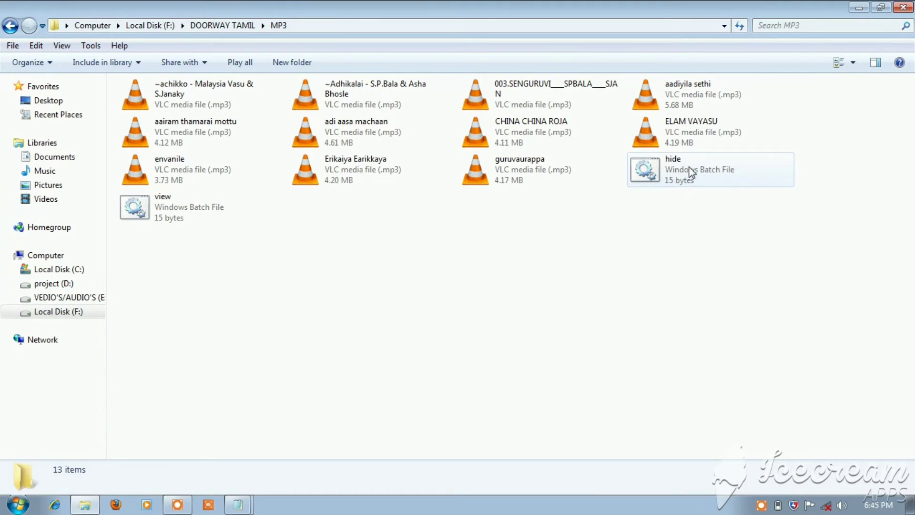
Play the song ELAM VAYASU, skipping ahead through it, and close the media player.
{"action": "left_click", "coordinate": [684, 129]}
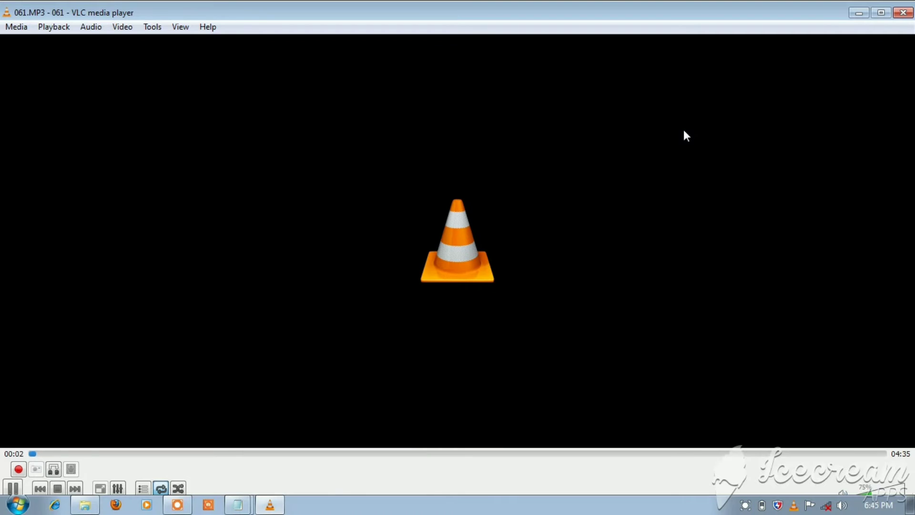
{"action": "key", "text": "ctrl+Right"}
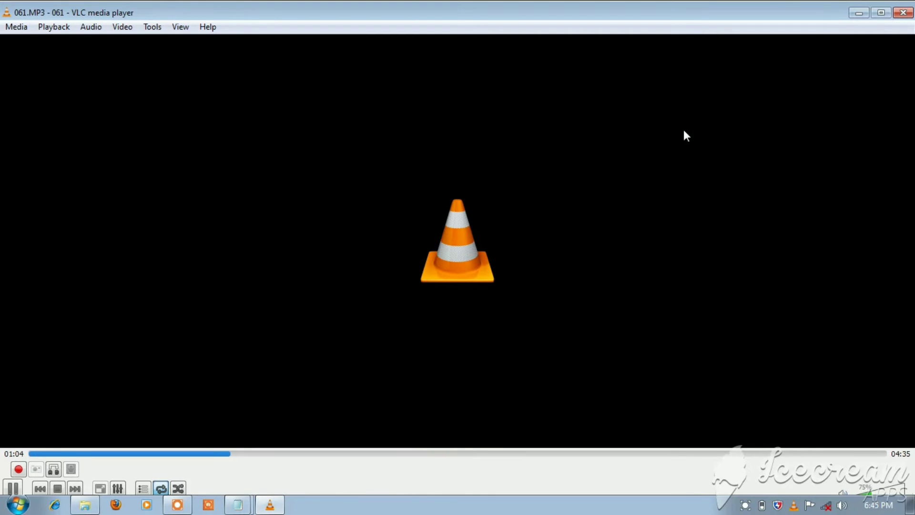
{"action": "key", "text": "ctrl+Right"}
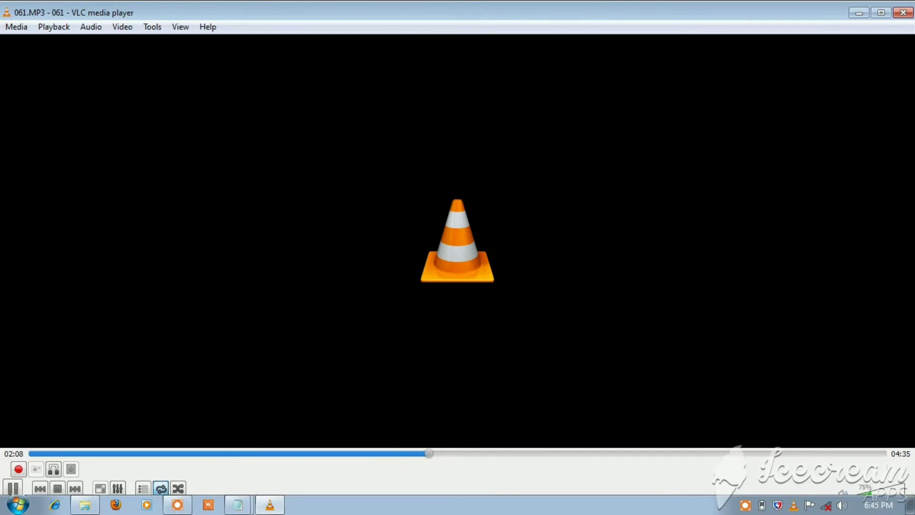
{"action": "left_click", "coordinate": [897, 14]}
Run the hide batch file to turn the MP3 songs into text files, and the view batch file to restore them.
{"action": "double_click", "coordinate": [635, 180]}
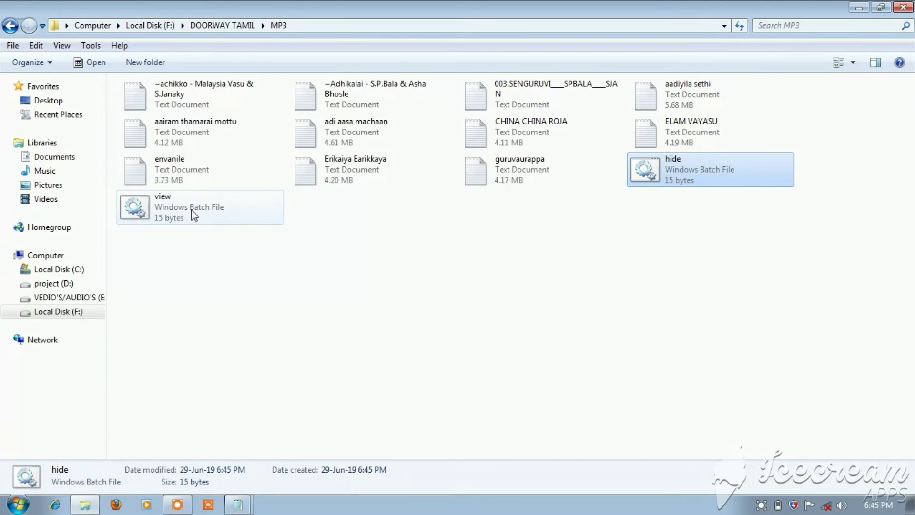
{"action": "left_click", "coordinate": [174, 212]}
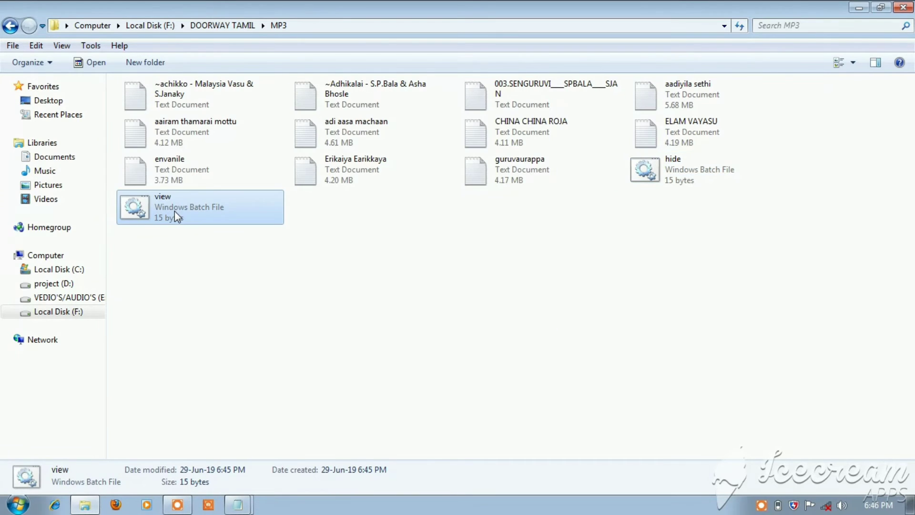
{"action": "double_click", "coordinate": [174, 211]}
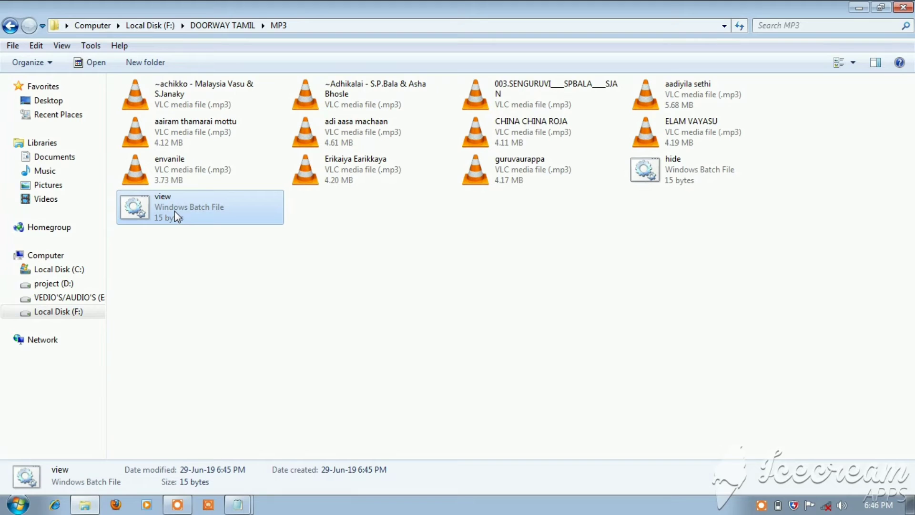
Open the view batch file for editing to review its rename command, and close it again.
{"action": "right_click", "coordinate": [180, 202]}
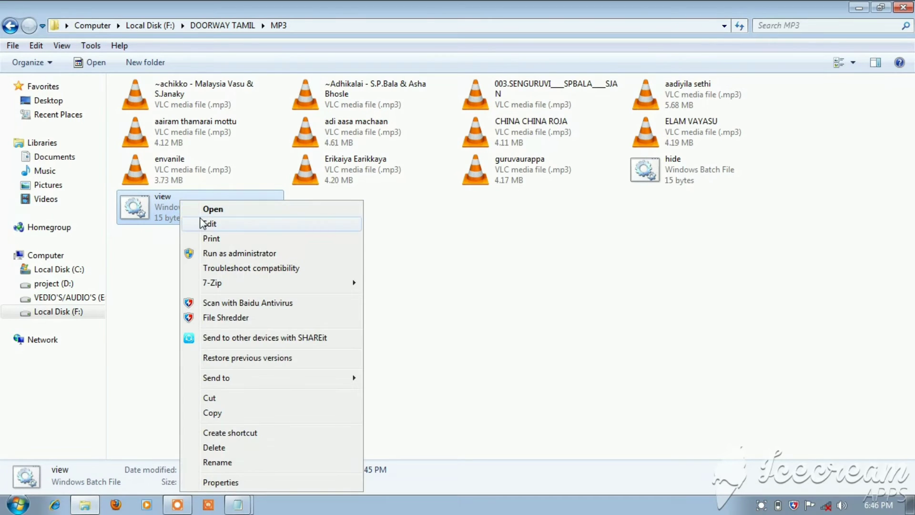
{"action": "left_click", "coordinate": [203, 222]}
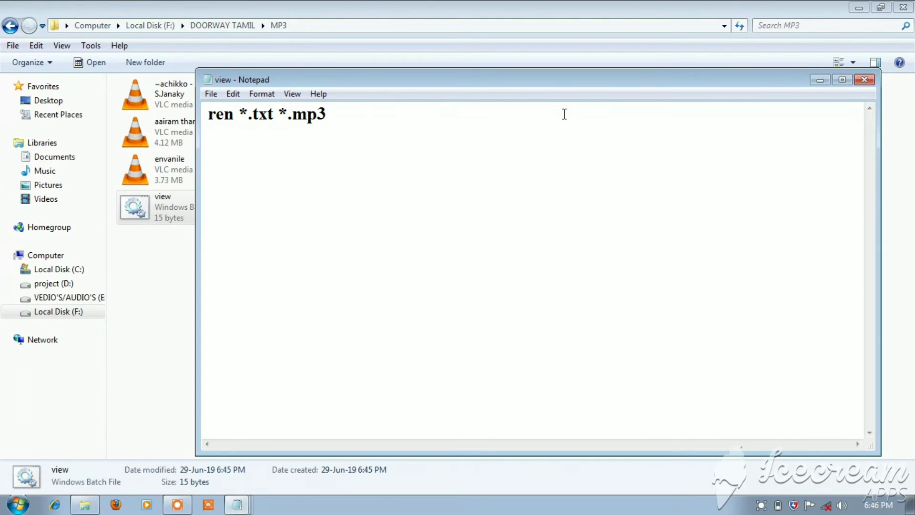
{"action": "left_click", "coordinate": [864, 79]}
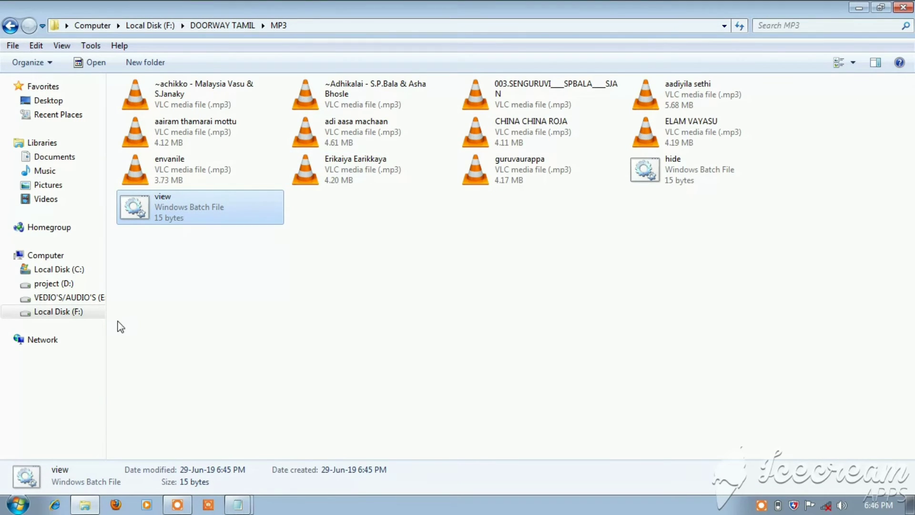
{"action": "left_click", "coordinate": [239, 504]}
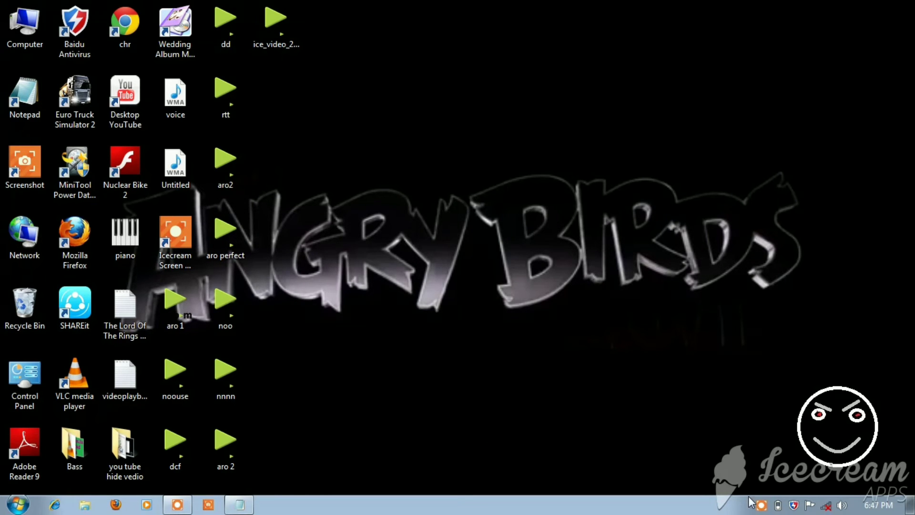
Write the command "ren *.mp4 *.txt" in a new Notepad document.
{"action": "double_click", "coordinate": [7, 84]}
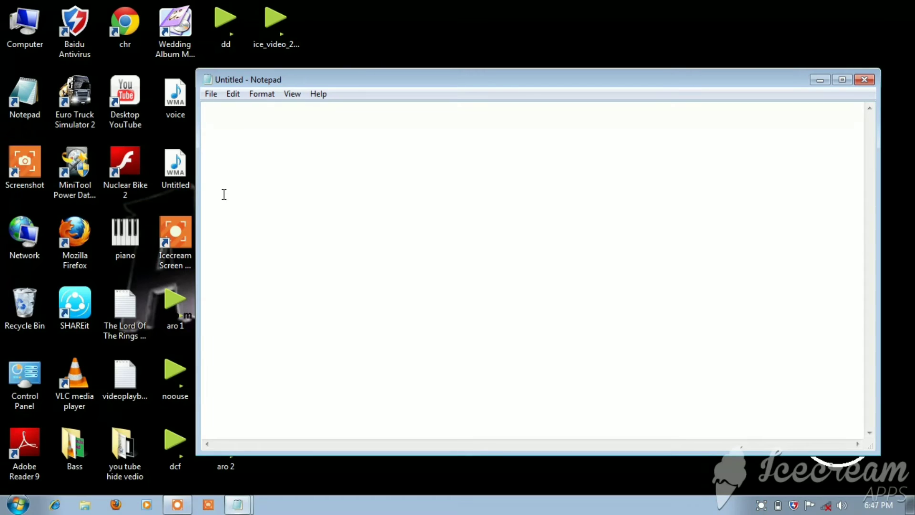
{"action": "type", "text": "ren *.mp4"}
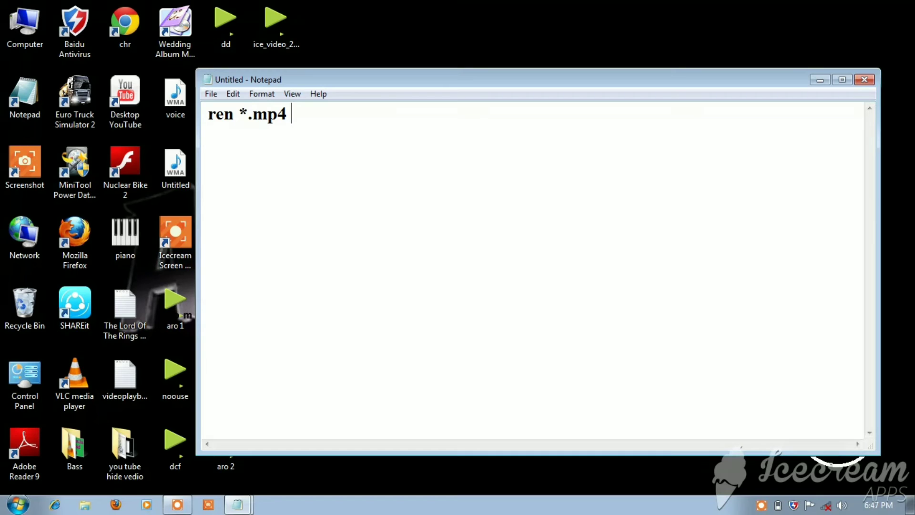
{"action": "type", "text": " *.txt"}
Save the MP4 rename command as hide.bat in the MP4 folder inside DOORWAY TAMIL on Local Disk (F:).
{"action": "left_click", "coordinate": [210, 94]}
{"action": "left_click", "coordinate": [241, 153]}
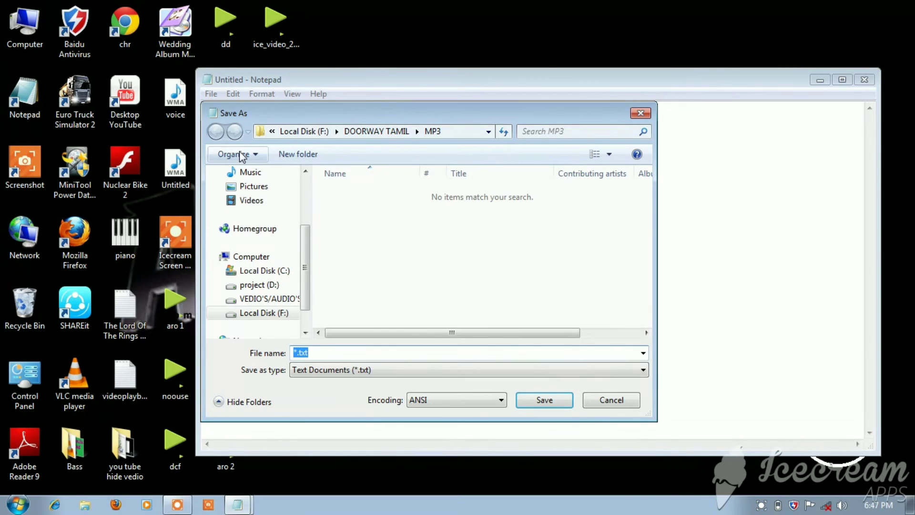
{"action": "left_click", "coordinate": [285, 312]}
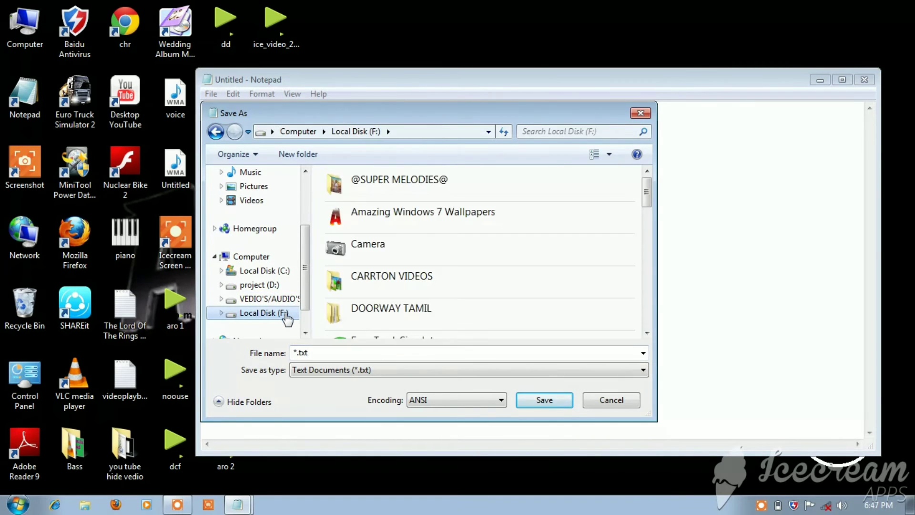
{"action": "double_click", "coordinate": [434, 308]}
{"action": "left_click", "coordinate": [370, 223]}
{"action": "double_click", "coordinate": [370, 222]}
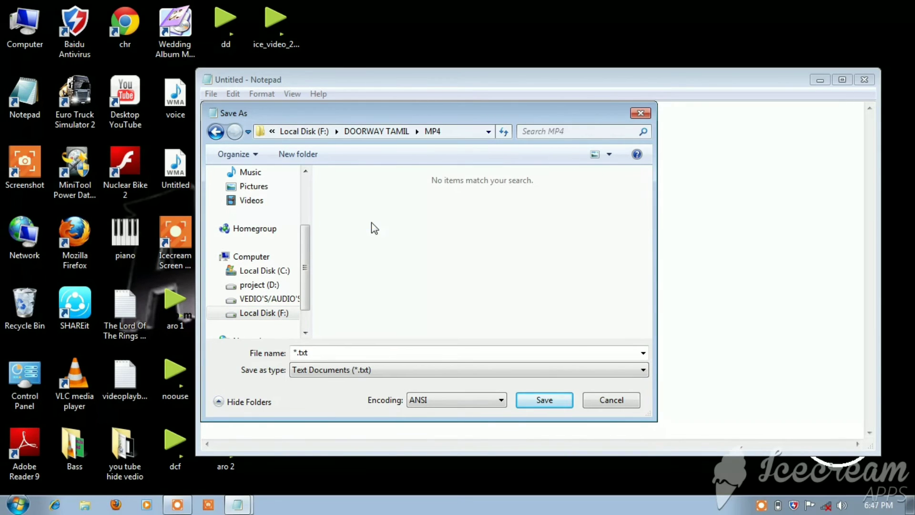
{"action": "left_click", "coordinate": [350, 353]}
{"action": "key", "text": "BackSpace"}
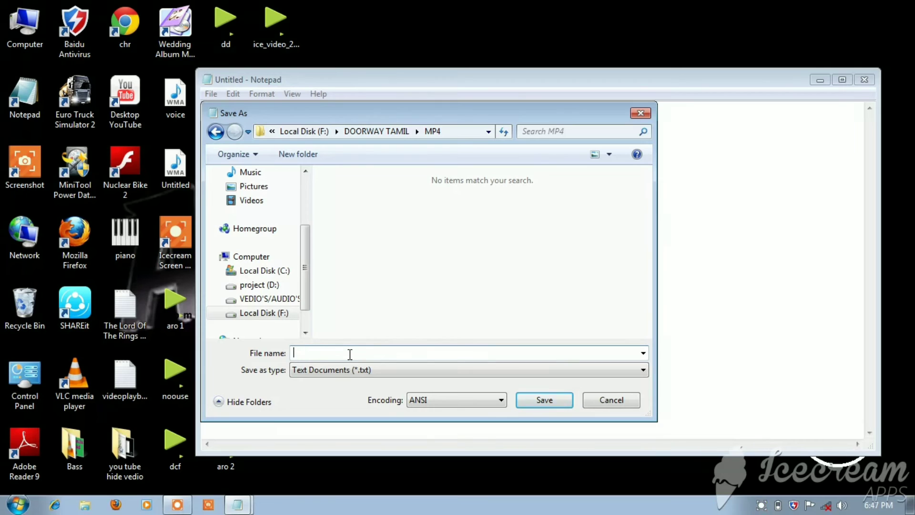
{"action": "type", "text": "hide.bat"}
{"action": "left_click", "coordinate": [533, 403]}
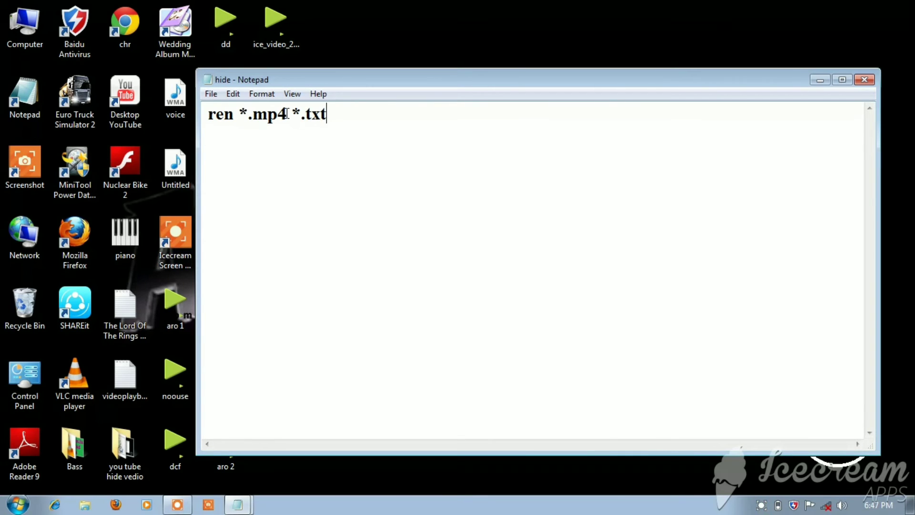
Change the rename command in the Notepad document to "ren *.txt *.mp4".
{"action": "left_click", "coordinate": [287, 116]}
{"action": "key", "text": "BackSpace"}
{"action": "key", "text": "BackSpace"}
{"action": "key", "text": "BackSpace"}
{"action": "type", "text": "txt"}
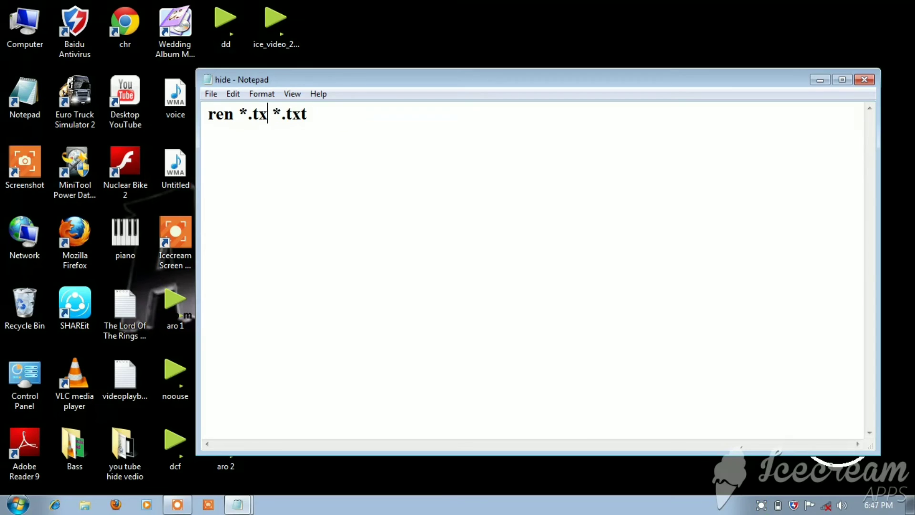
{"action": "key", "text": "BackSpace"}
{"action": "key", "text": "BackSpace"}
{"action": "key", "text": "BackSpace"}
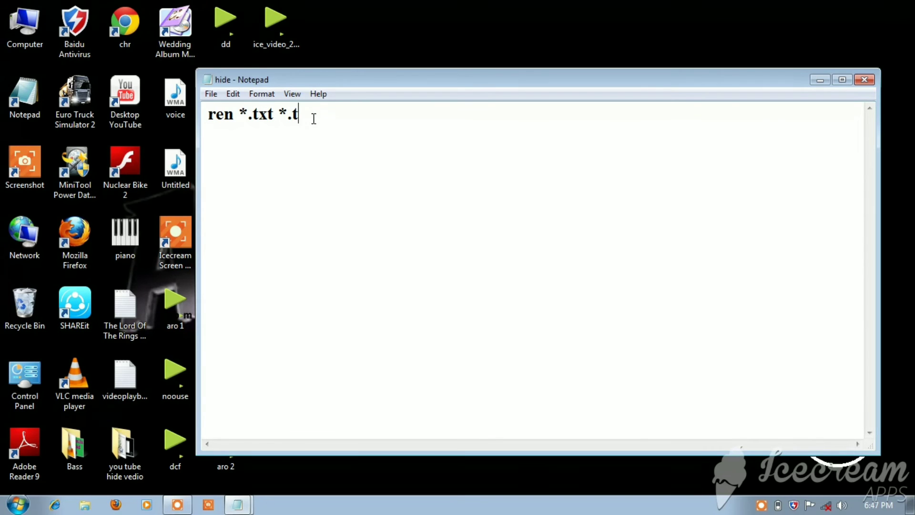
{"action": "type", "text": "m"}
{"action": "key", "text": "BackSpace"}
{"action": "type", "text": "p4"}
Save the edited command as view.bat in the MP4 folder inside DOORWAY TAMIL on Local Disk (F:).
{"action": "left_click", "coordinate": [211, 94]}
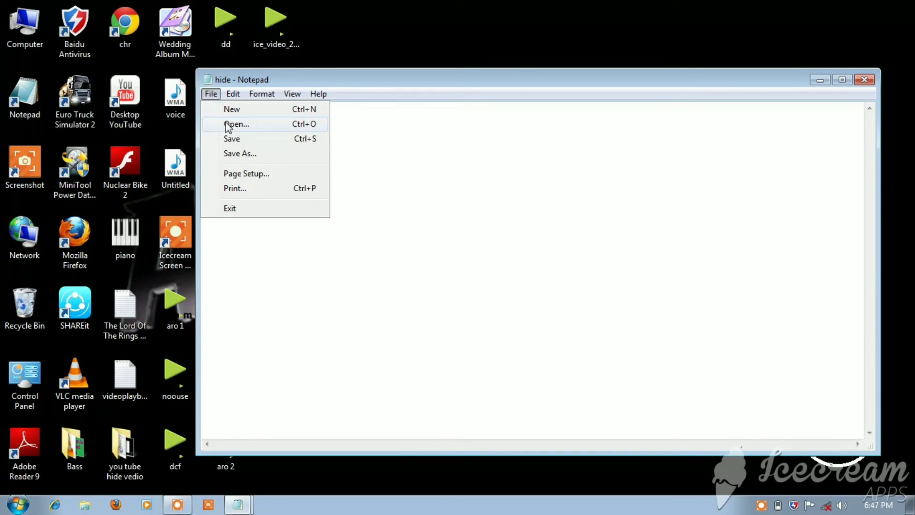
{"action": "left_click", "coordinate": [234, 153]}
{"action": "left_click", "coordinate": [263, 313]}
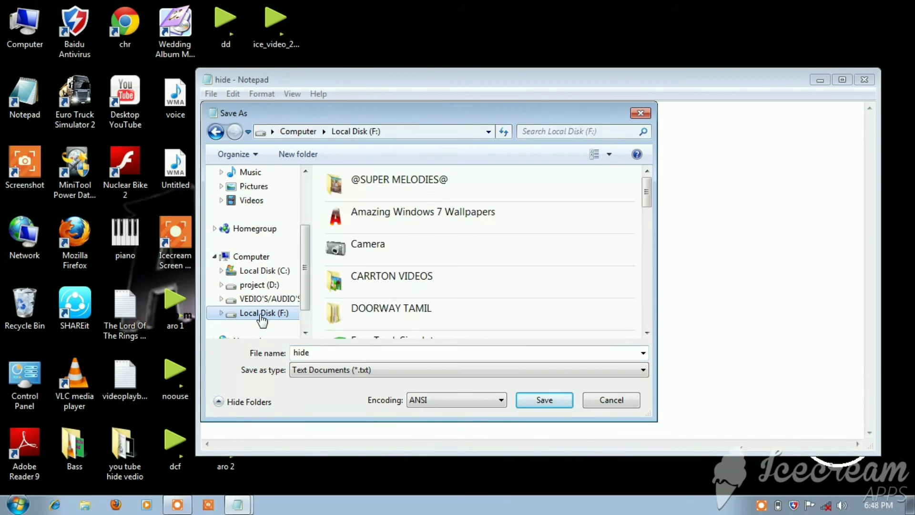
{"action": "double_click", "coordinate": [369, 305]}
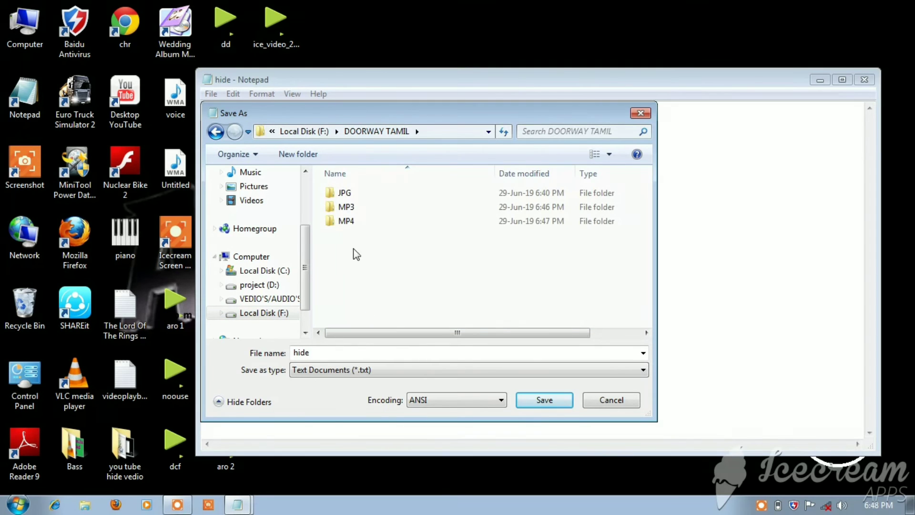
{"action": "double_click", "coordinate": [350, 231]}
{"action": "double_click", "coordinate": [319, 352]}
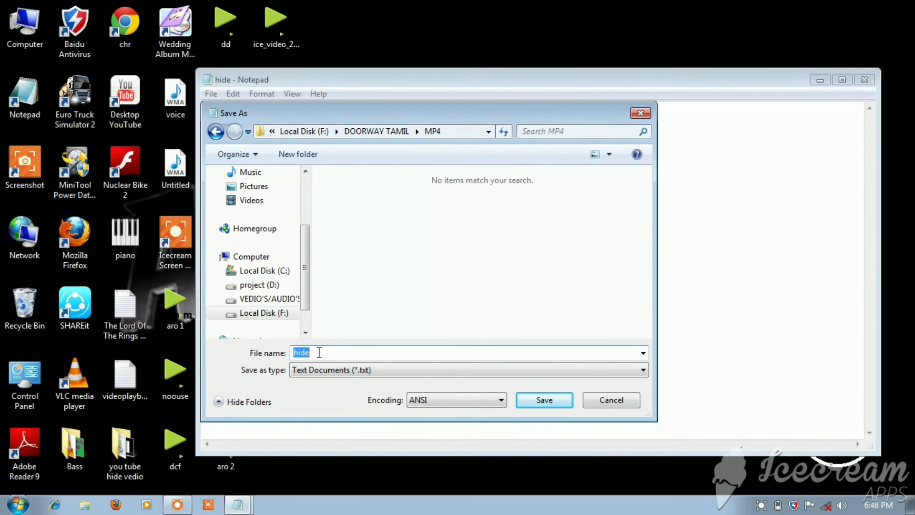
{"action": "key", "text": "BackSpace"}
{"action": "type", "text": "view.bat"}
{"action": "left_click", "coordinate": [544, 400]}
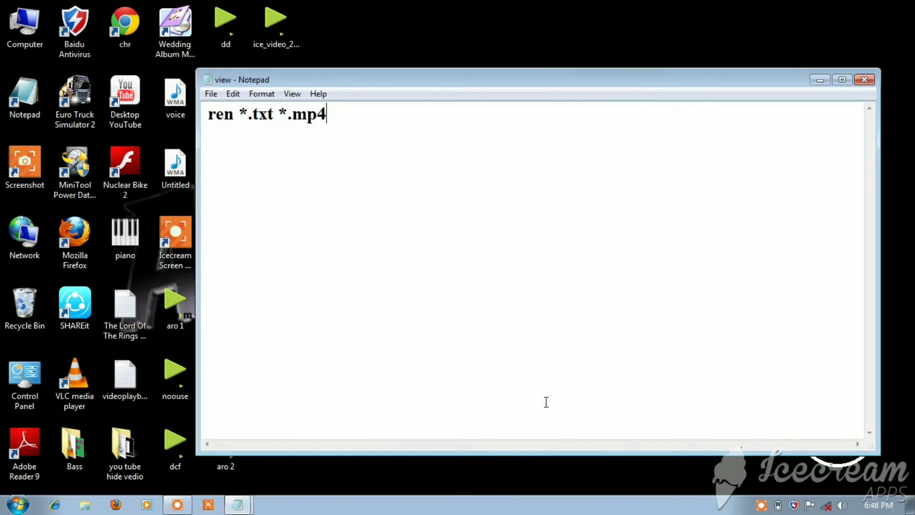
Open the MP4 folder inside DOORWAY TAMIL on Local Disk (F:) and briefly play the Imaye Imaye video, closing the player again.
{"action": "key", "text": "super+e"}
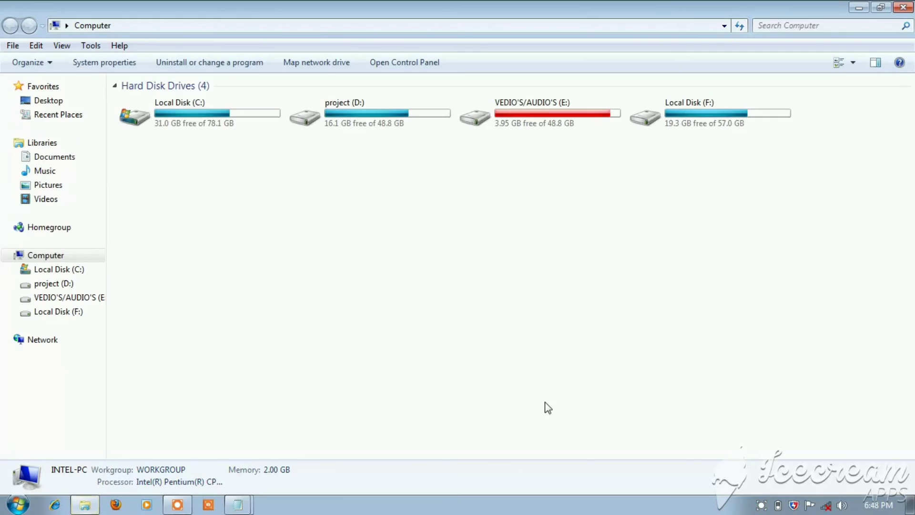
{"action": "double_click", "coordinate": [725, 127]}
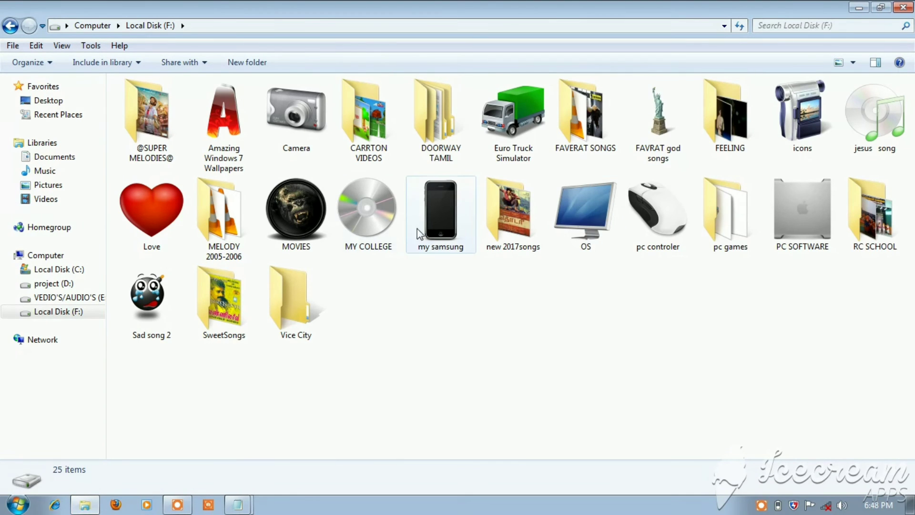
{"action": "double_click", "coordinate": [436, 152]}
{"action": "double_click", "coordinate": [434, 152]}
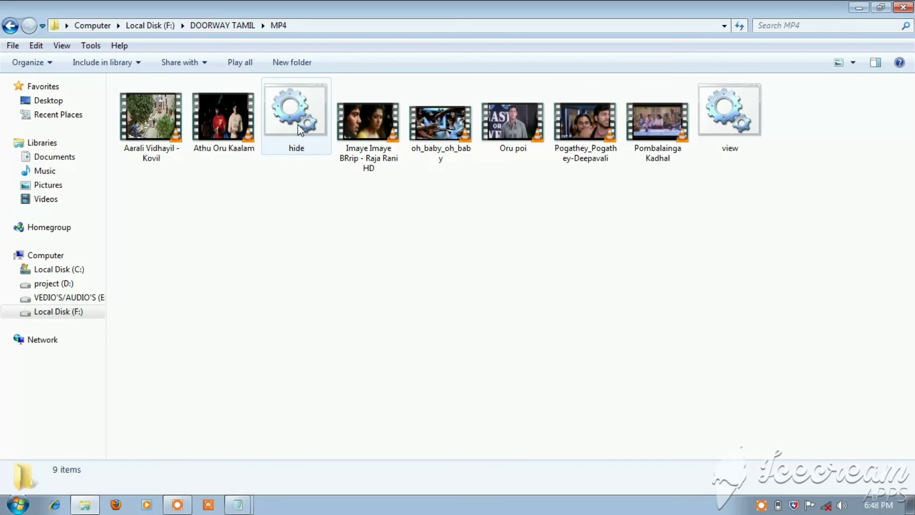
{"action": "double_click", "coordinate": [351, 144]}
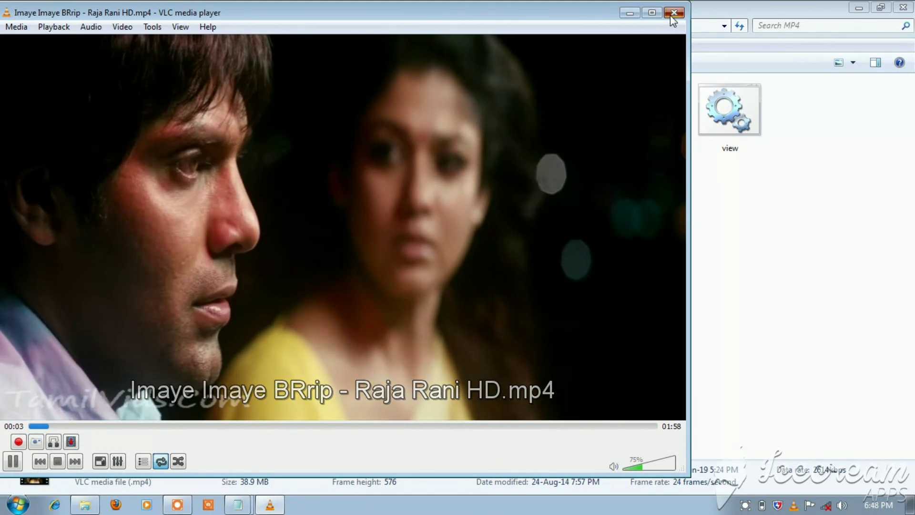
{"action": "left_click", "coordinate": [671, 14]}
Run the hide batch file, check Athu Oru Kaalam as a text file, and run the view batch file to restore the MP4 videos.
{"action": "double_click", "coordinate": [304, 117]}
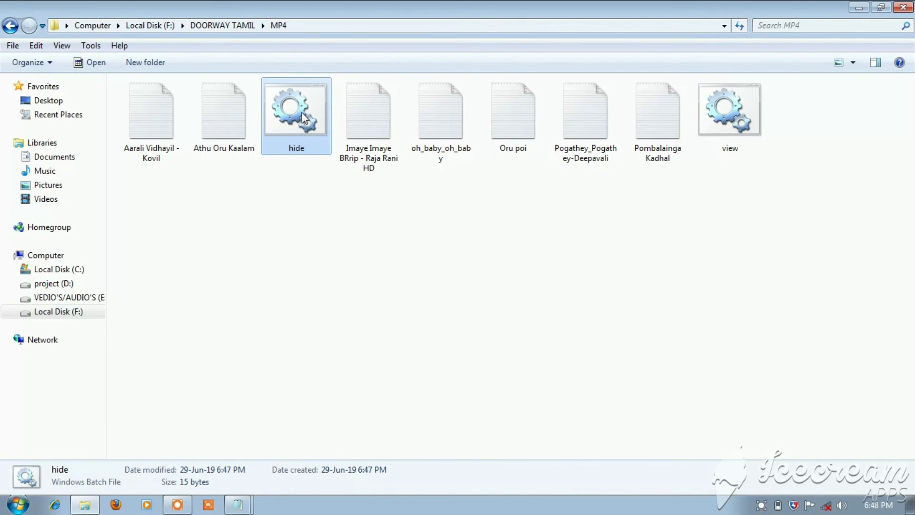
{"action": "double_click", "coordinate": [227, 143]}
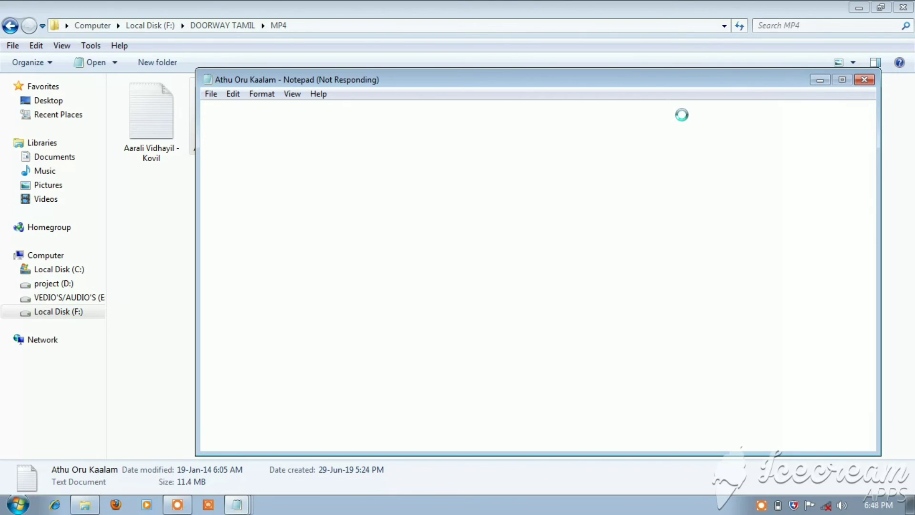
{"action": "left_click", "coordinate": [818, 81]}
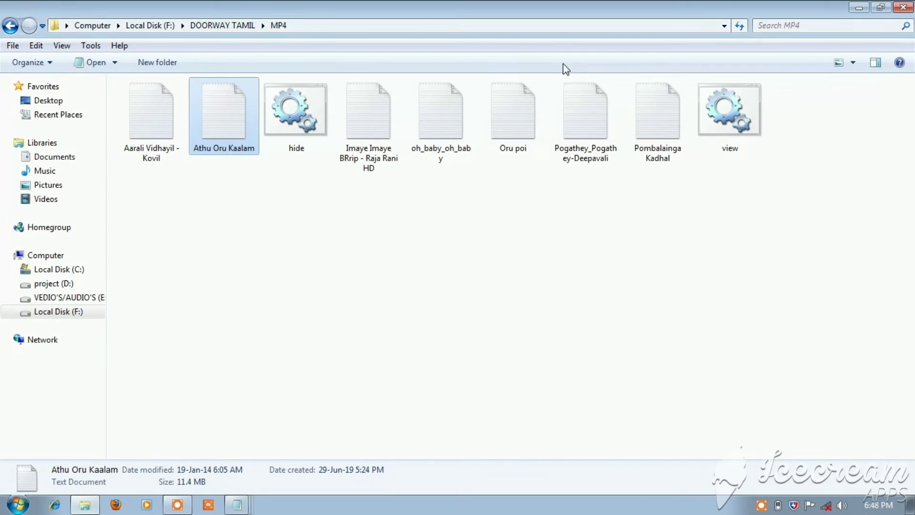
{"action": "left_click", "coordinate": [733, 135]}
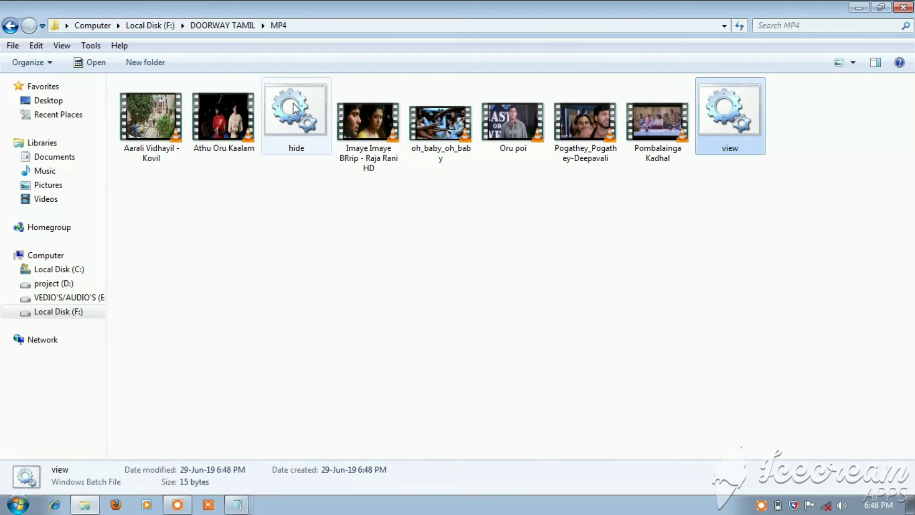
{"action": "left_click", "coordinate": [239, 128]}
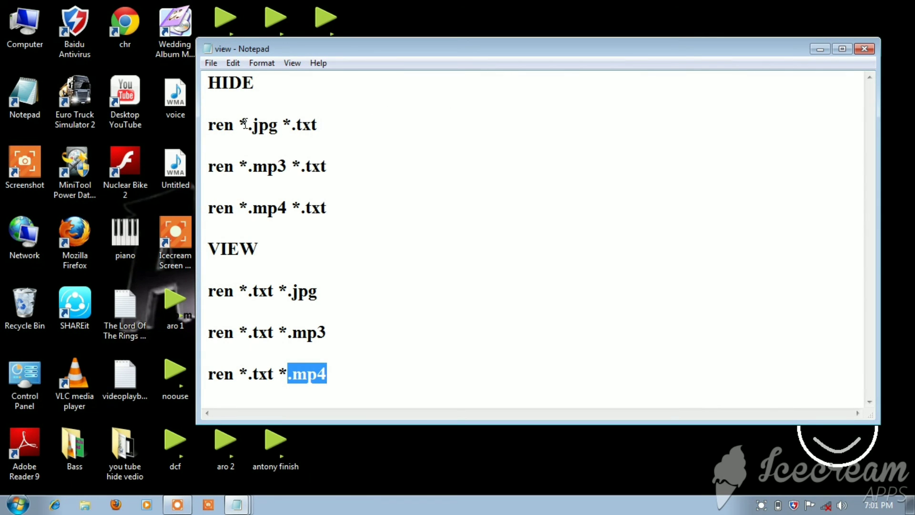
Review the JPG and MP3 rename commands by highlighting them in the Notepad list of HIDE and VIEW commands.
{"action": "left_click_drag", "start_coordinate": [247, 124], "coordinate": [360, 139]}
{"action": "left_click_drag", "start_coordinate": [319, 290], "coordinate": [252, 285]}
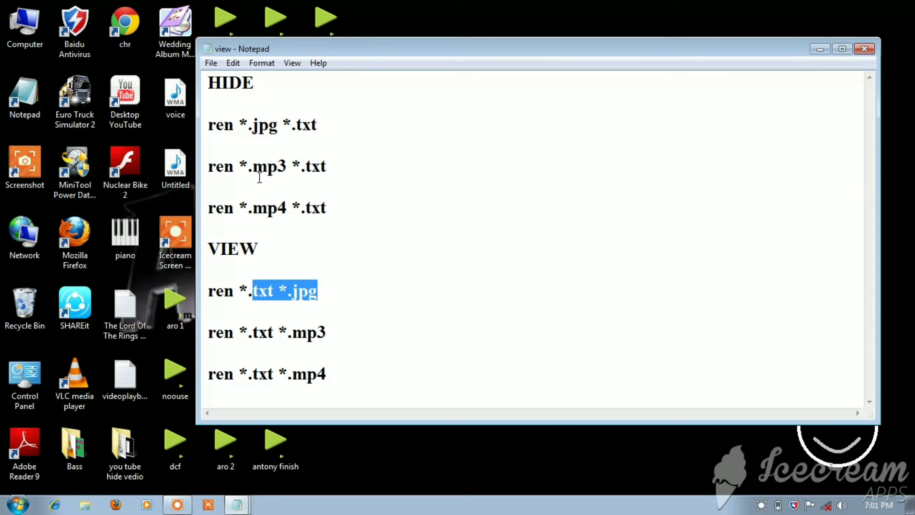
{"action": "mouse_move", "coordinate": [329, 164]}
{"action": "left_mouse_down"}
{"action": "mouse_move", "coordinate": [304, 88]}
{"action": "mouse_move", "coordinate": [330, 161]}
{"action": "left_mouse_up"}
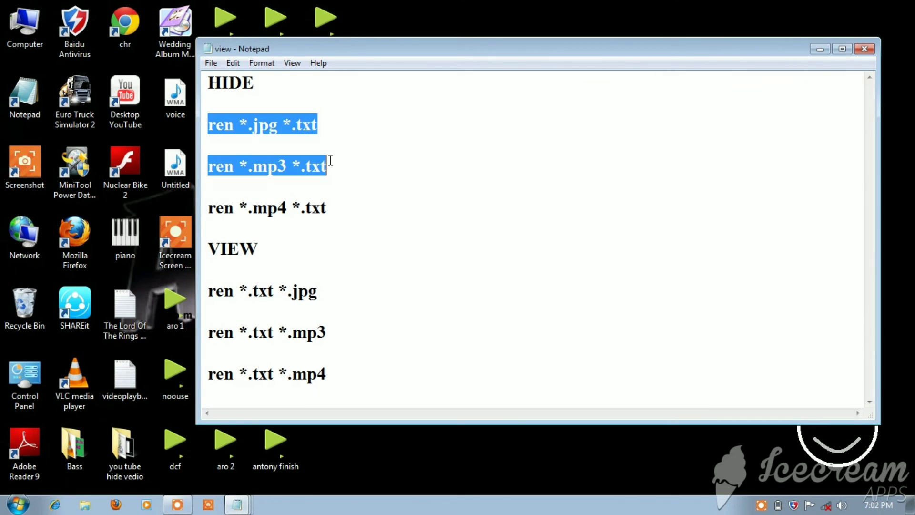